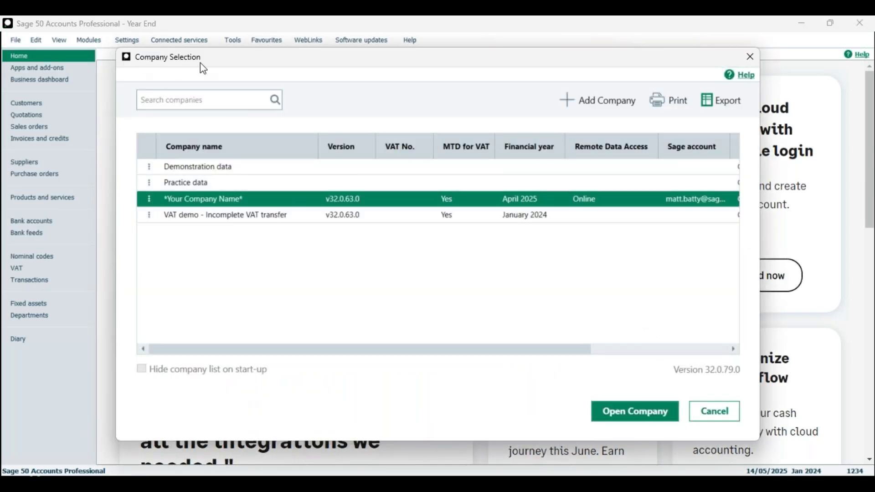
Step: Examine the company list's details for Demonstration data, including its data path, and close the list without opening a company
click(264, 172)
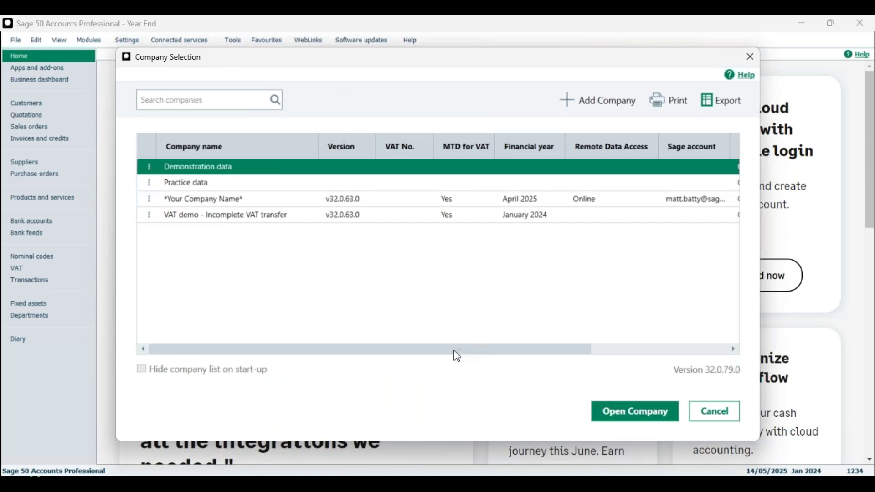
drag(450, 353, 586, 305)
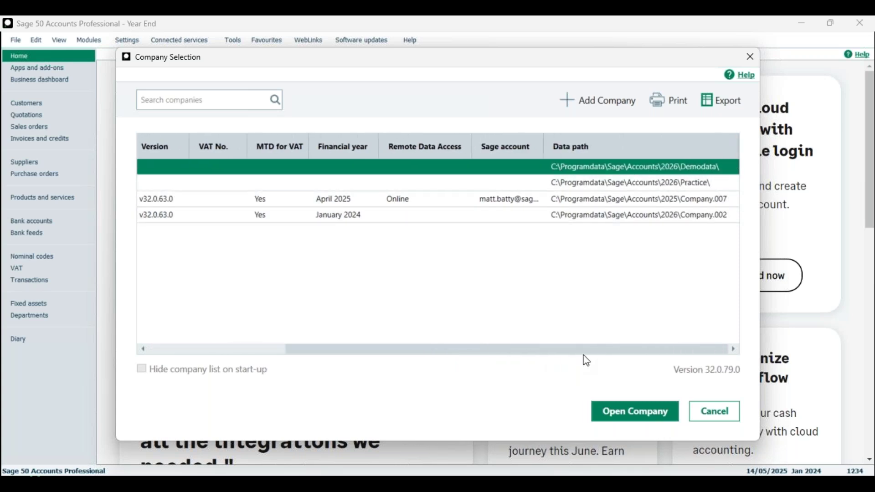
drag(580, 353, 439, 354)
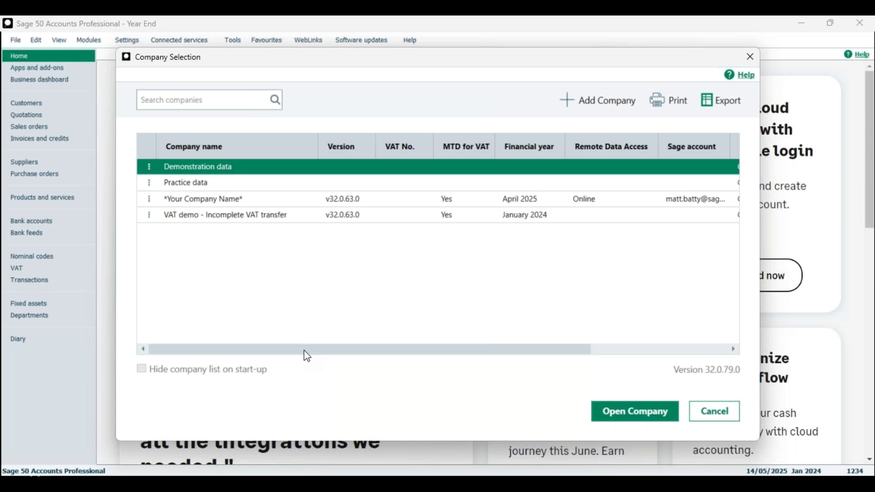
mouse_move(307, 356)
mouse_down()
mouse_move(477, 353)
mouse_move(322, 348)
mouse_up()
click(720, 417)
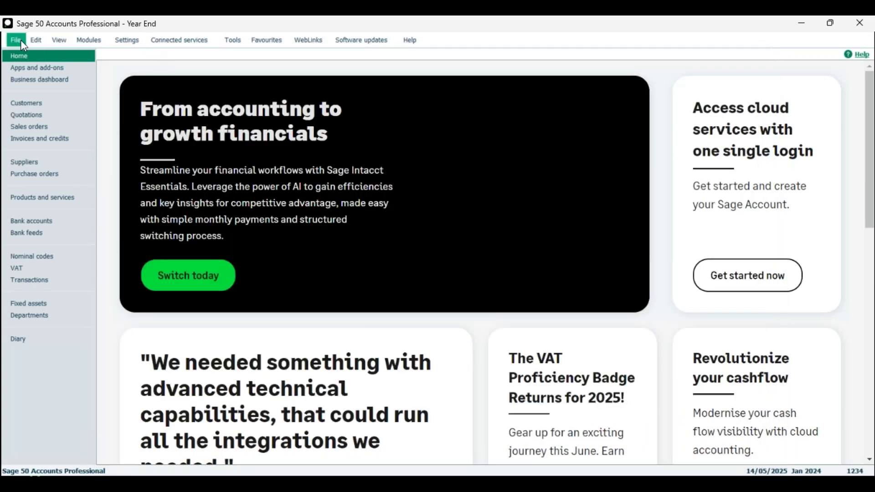
Step: Open the demonstration company data
click(19, 41)
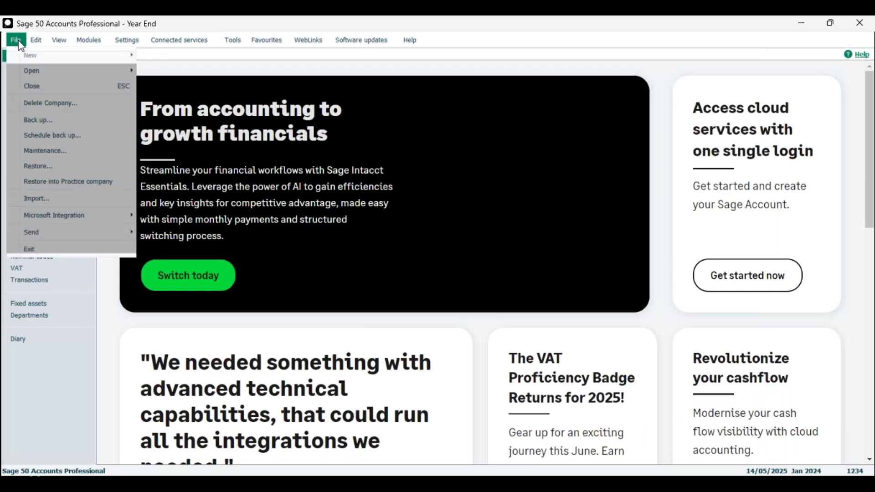
mouse_move(55, 76)
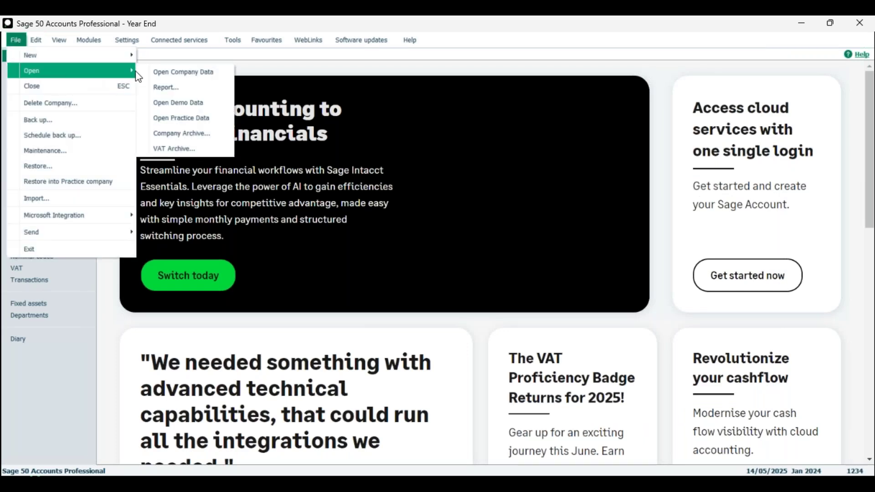
click(193, 109)
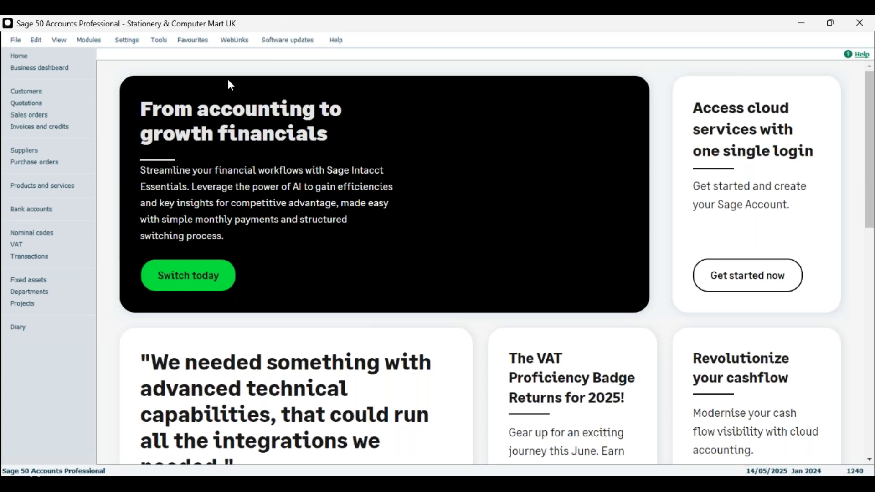
Step: Look through the customer, supplier, invoice, sales order, quotation and product records in the demonstration company
click(37, 91)
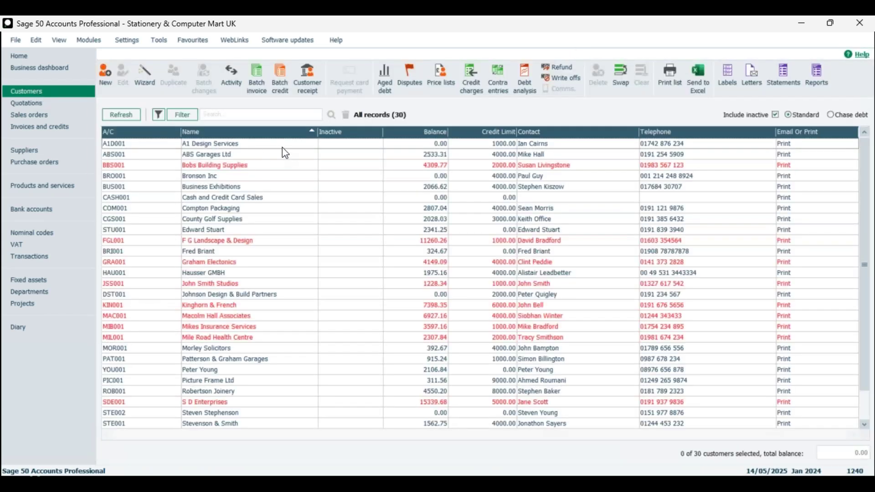
click(204, 146)
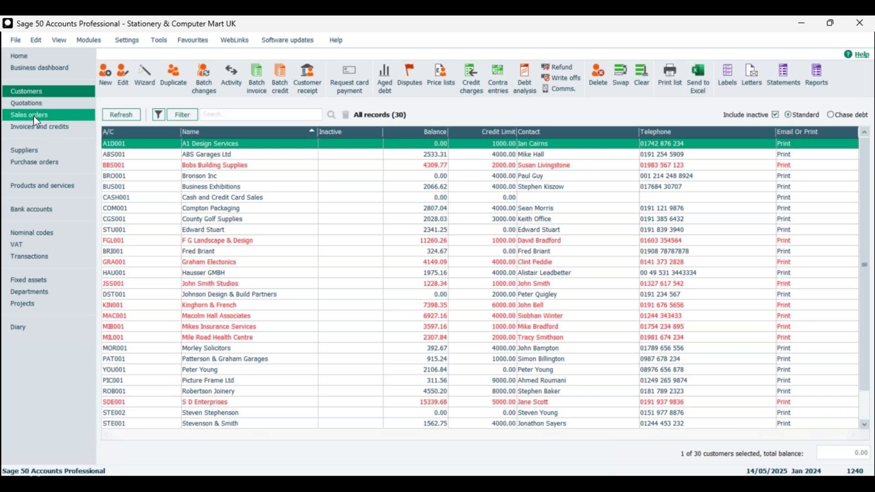
click(39, 152)
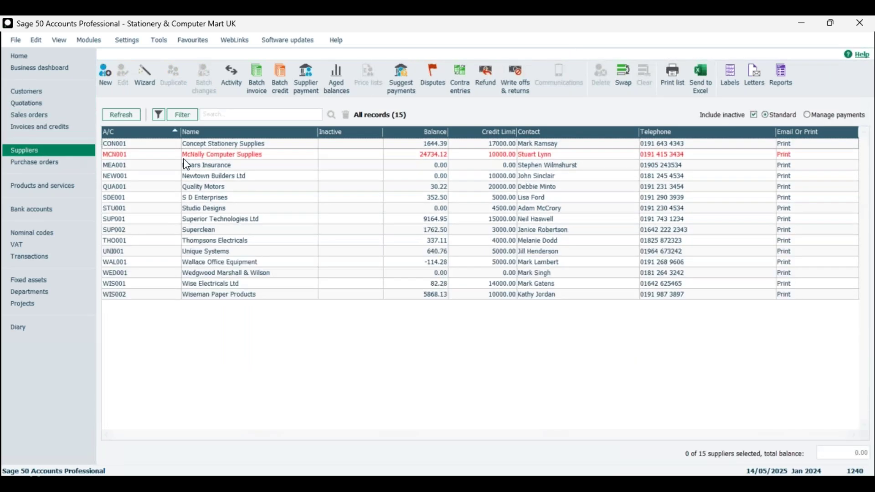
click(40, 127)
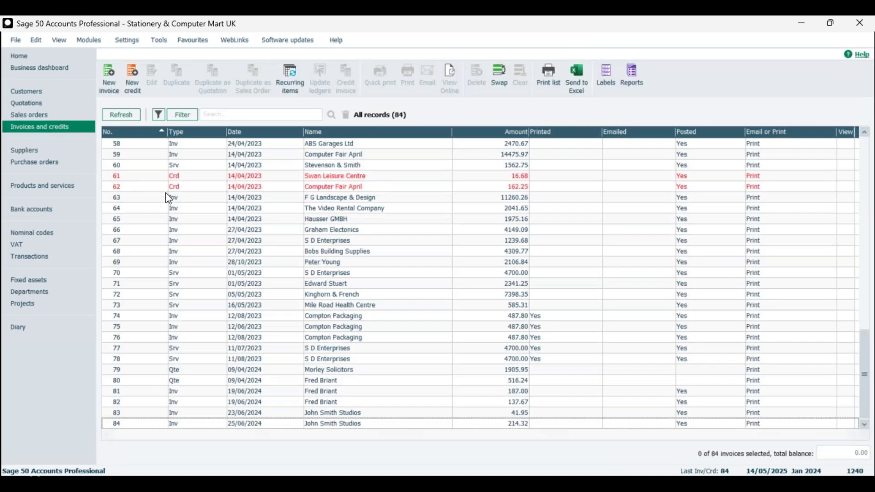
scroll(168, 194, up, 10)
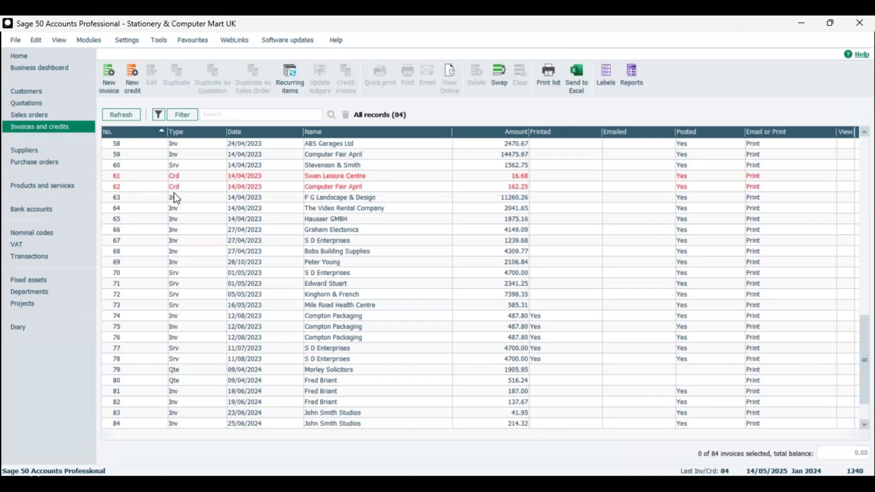
click(66, 115)
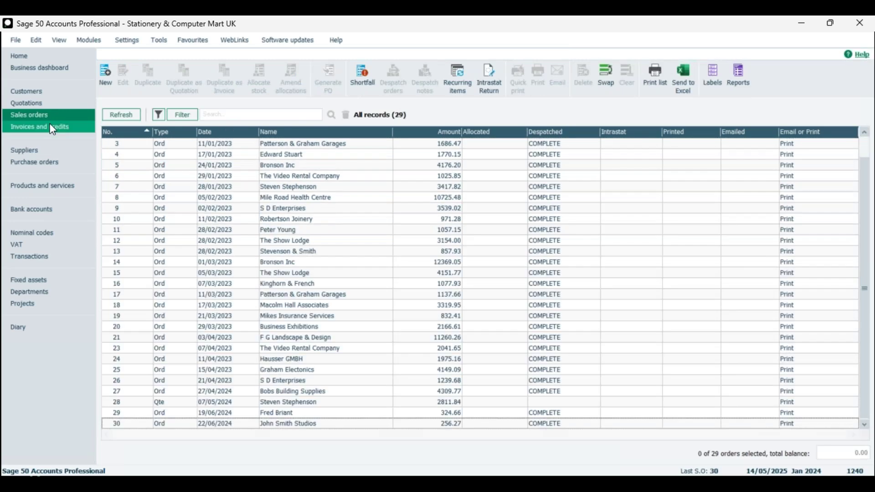
click(59, 103)
click(59, 186)
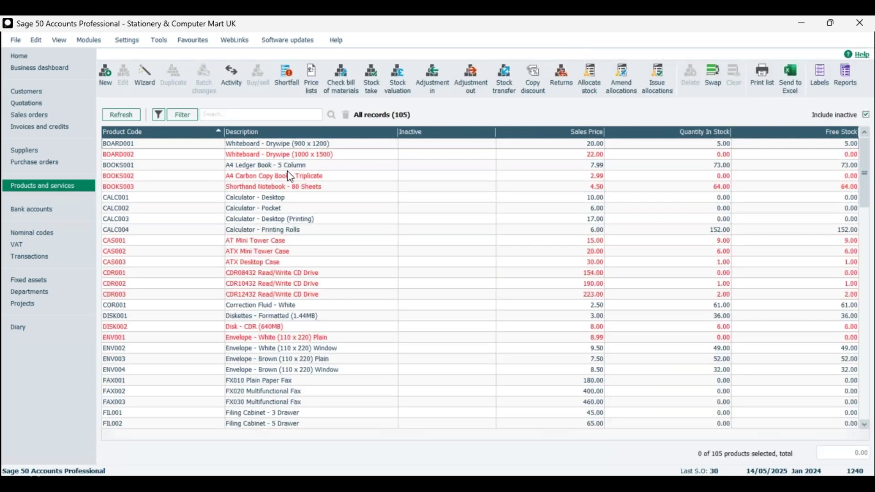
click(290, 145)
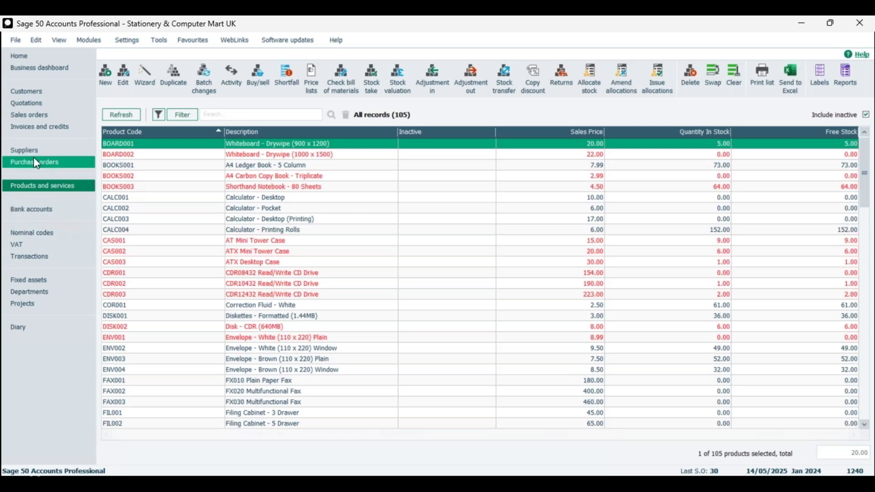
Step: View the batch customer invoice form for A1 Design Services and close it without saving changes
click(27, 93)
click(256, 76)
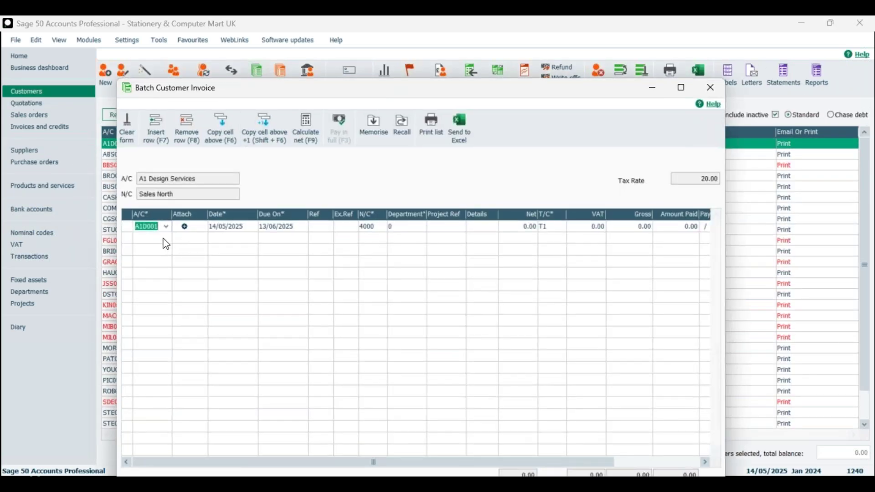
click(710, 88)
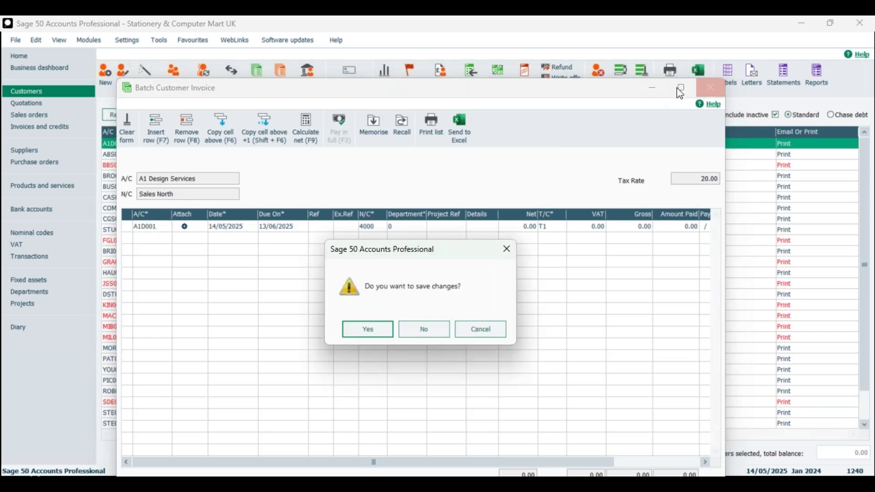
click(436, 332)
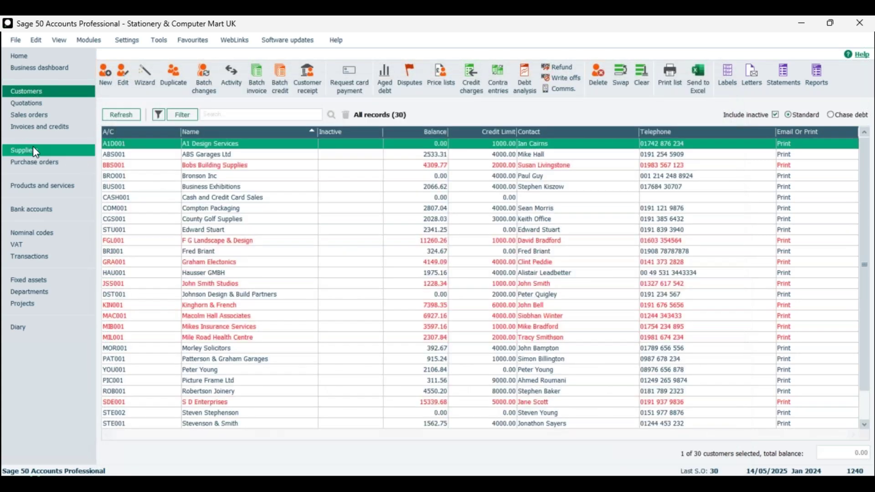
Step: Switch briefly to the suppliers, return to the customers, and view the new customer form before closing it
click(34, 148)
click(42, 96)
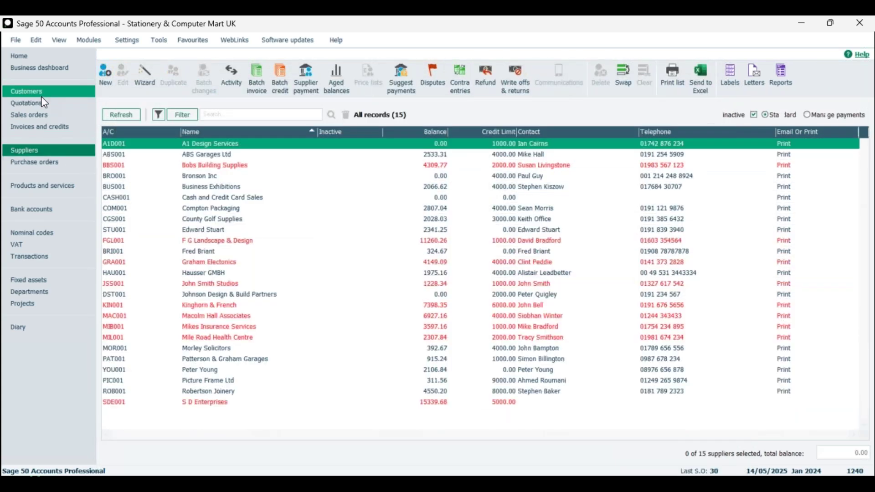
click(109, 81)
click(718, 474)
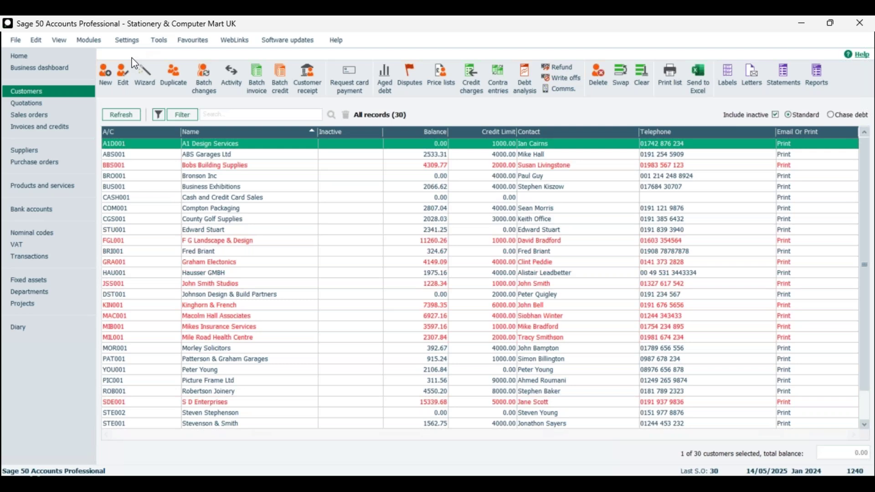
Step: Open the Year End routine for the demonstration company, agreeing to close all other open windows
click(159, 42)
mouse_move(203, 118)
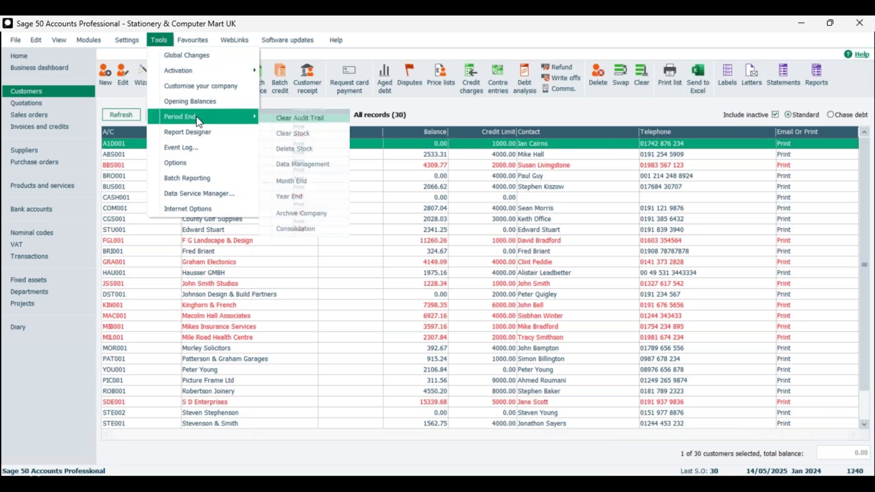
click(311, 190)
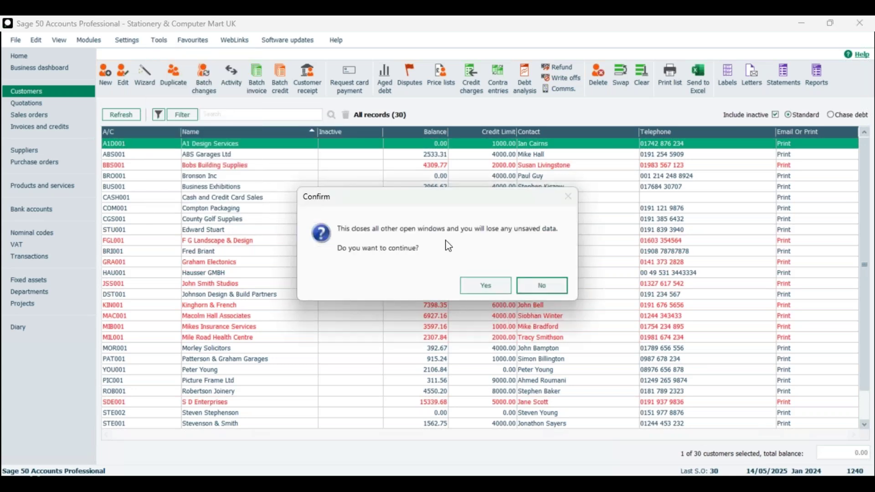
click(485, 284)
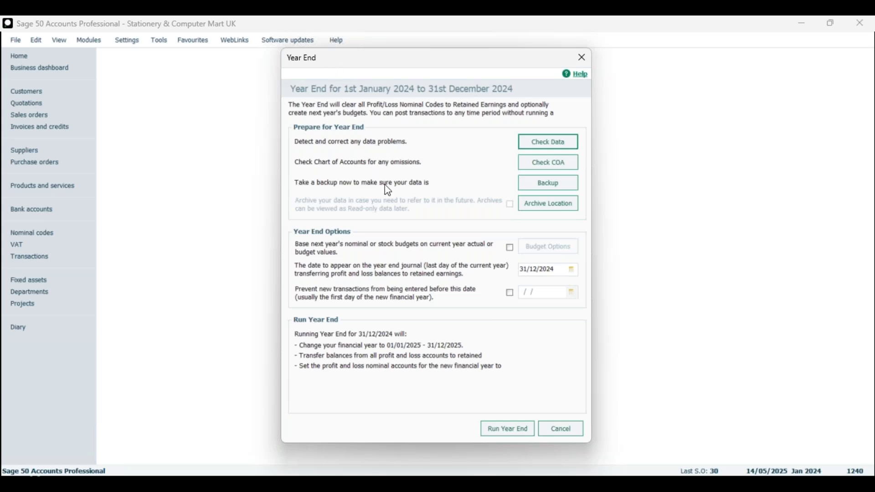
Step: Run the data check and the Chart of Accounts check in preparation for the year end, dismissing their messages
click(537, 145)
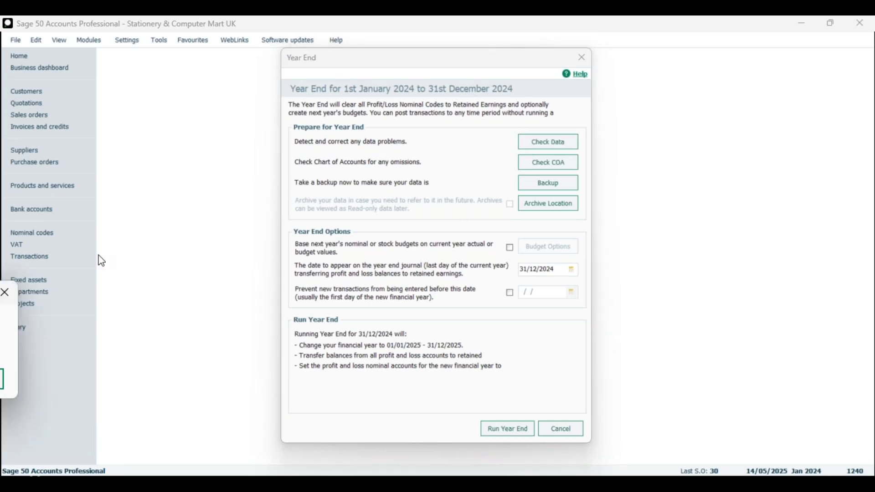
click(500, 249)
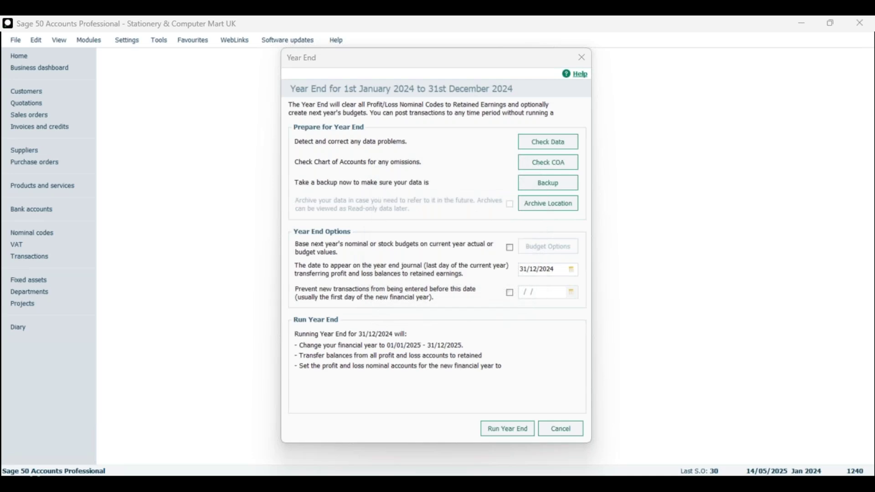
click(505, 369)
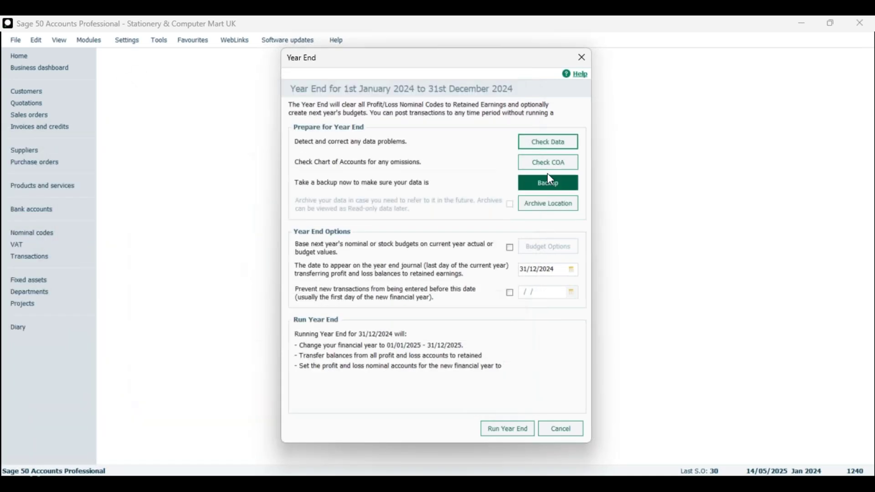
click(549, 170)
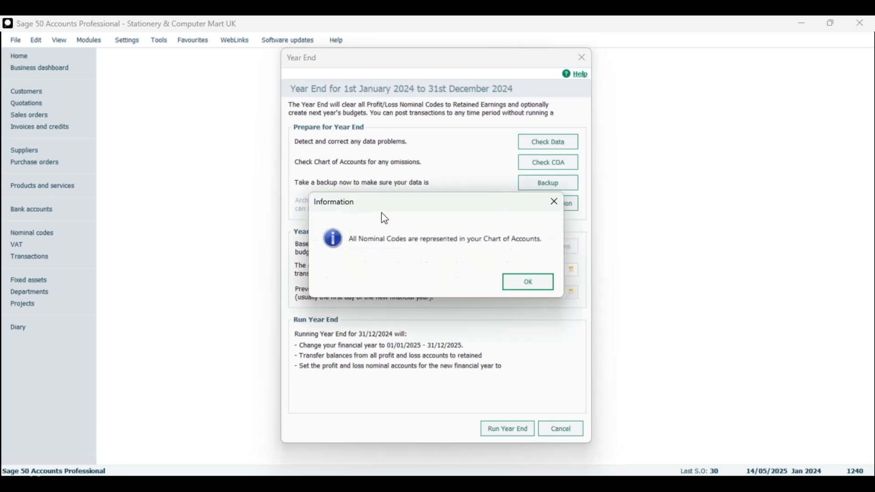
click(519, 285)
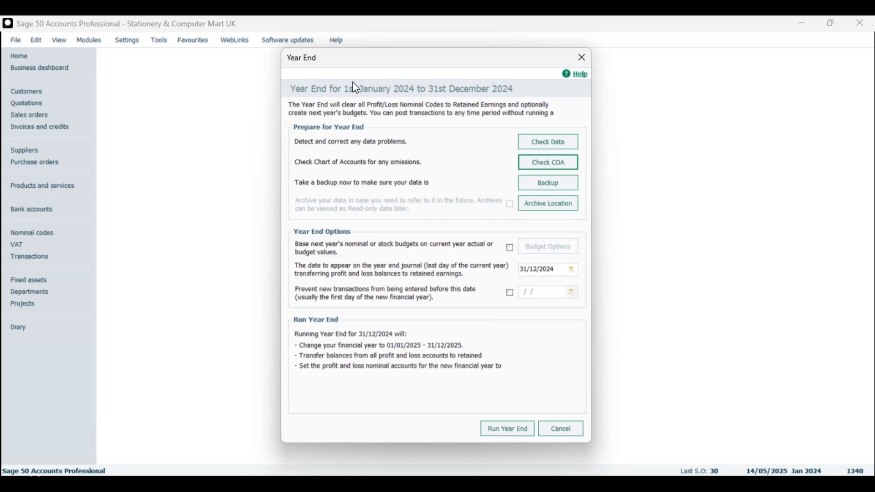
Step: Review the company backup settings, try replacing the suggested backup file name with DO NOT USE, and cancel the backup
click(550, 184)
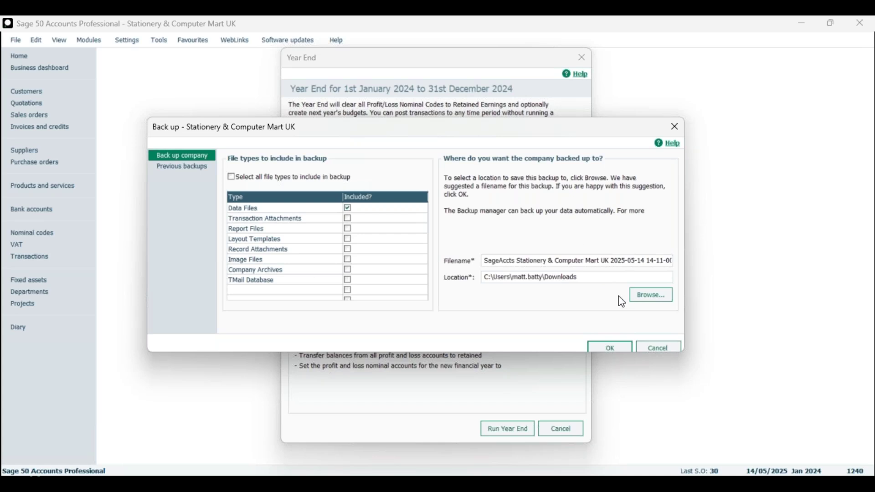
click(662, 347)
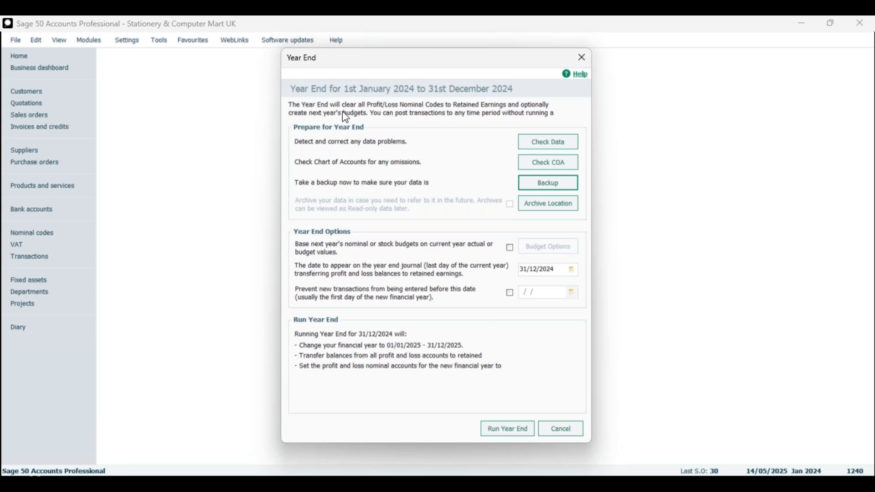
click(541, 186)
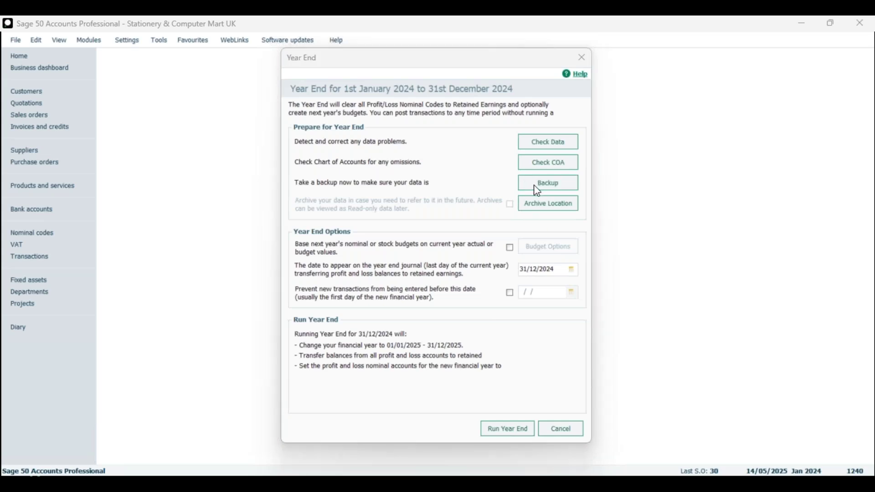
double_click(536, 273)
click(538, 273)
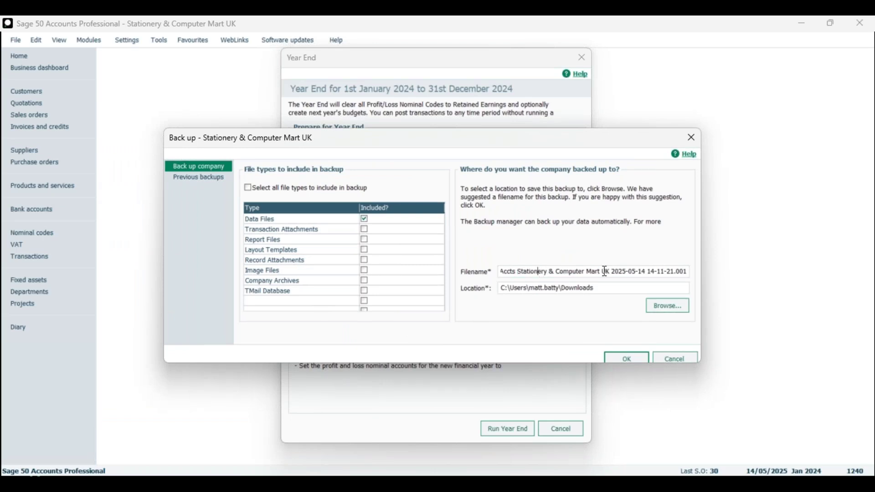
drag(639, 272, 475, 281)
key(BackSpace)
drag(556, 273, 457, 279)
key(BackSpace)
text(DO NOT USE)
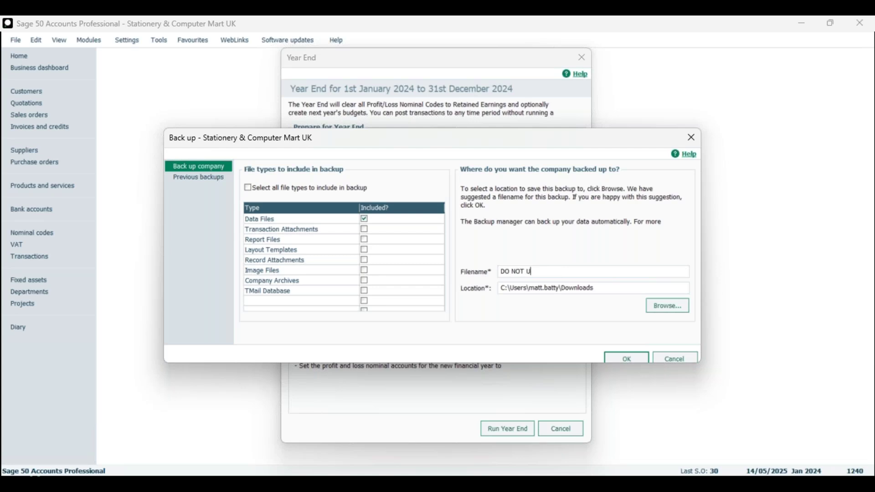
click(684, 360)
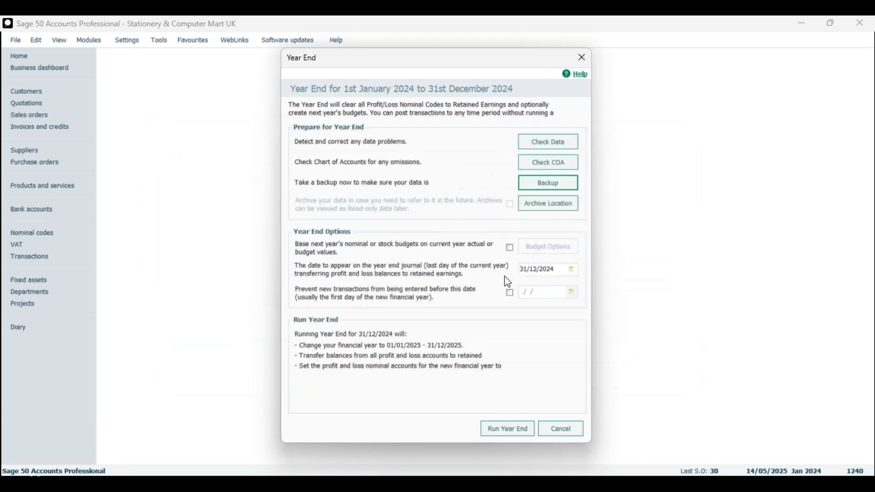
Step: View the company backup settings and next year's nominal and stock budget options, cancelling both, and leave the Year End routine without running it
click(546, 183)
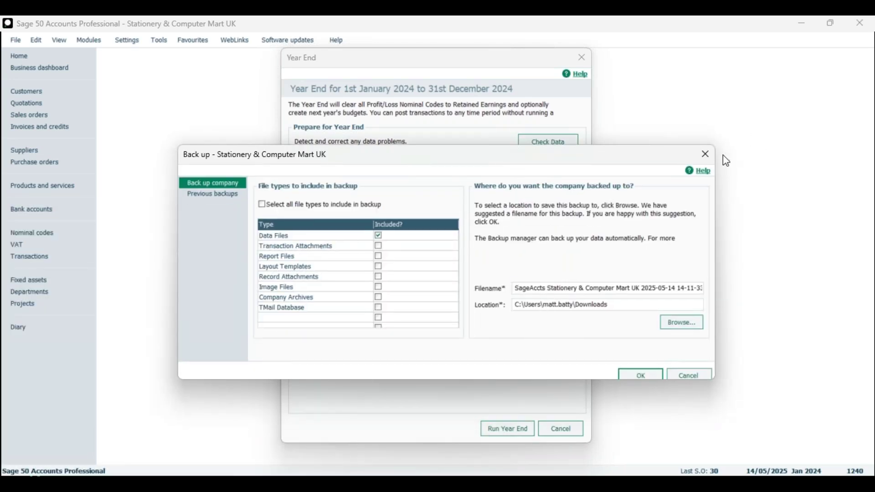
click(706, 155)
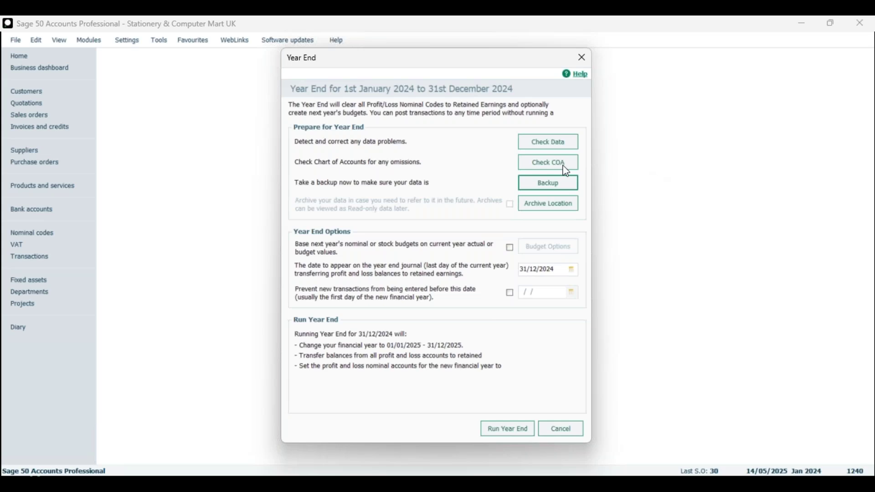
click(510, 249)
click(548, 247)
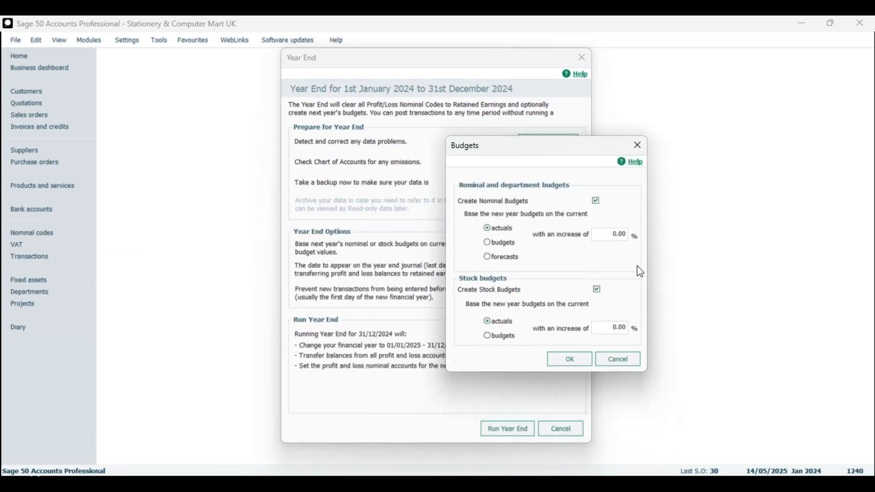
click(625, 360)
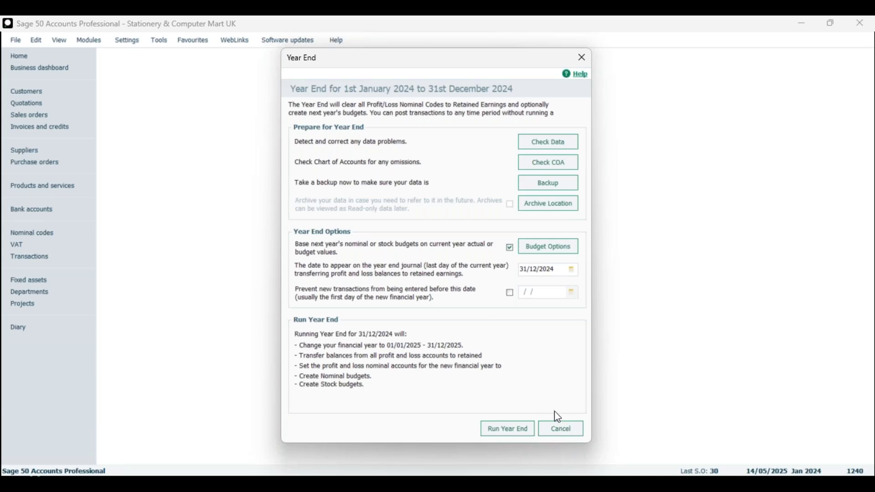
click(557, 435)
click(488, 277)
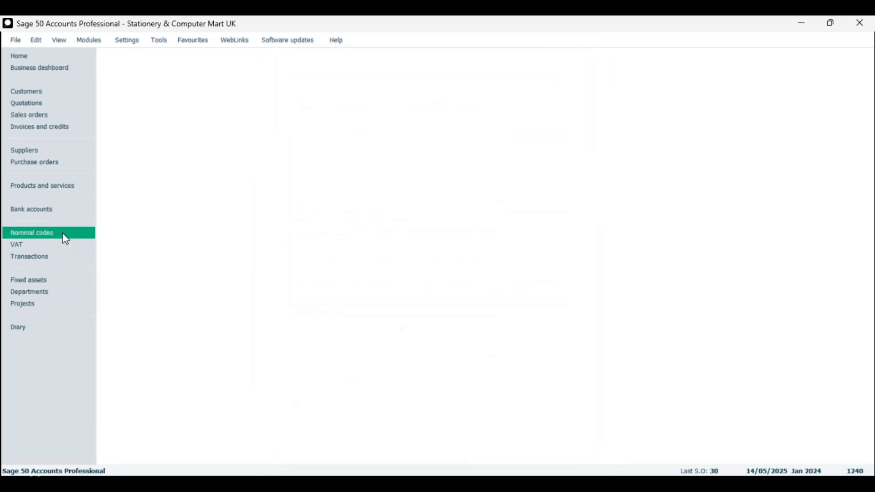
Step: Browse the most recent entries in the transactions list, one record at a time, and return to the home page
click(62, 260)
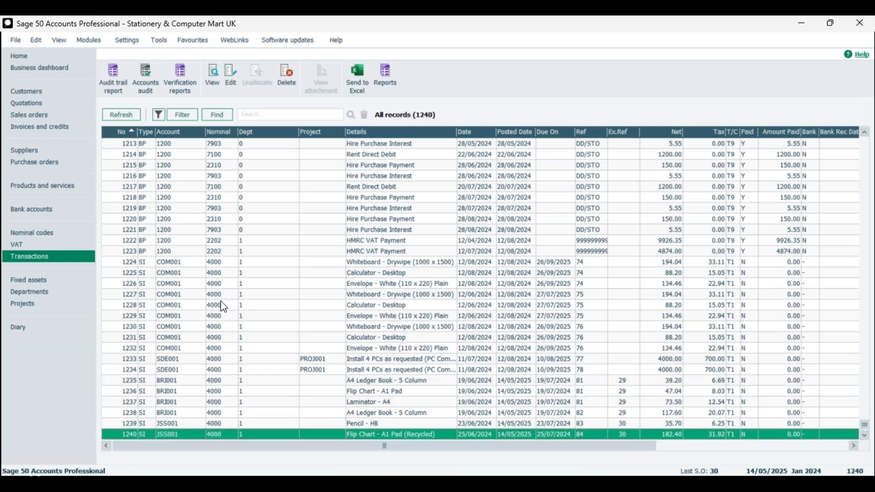
key(Up)
key(Up)
key(Up)
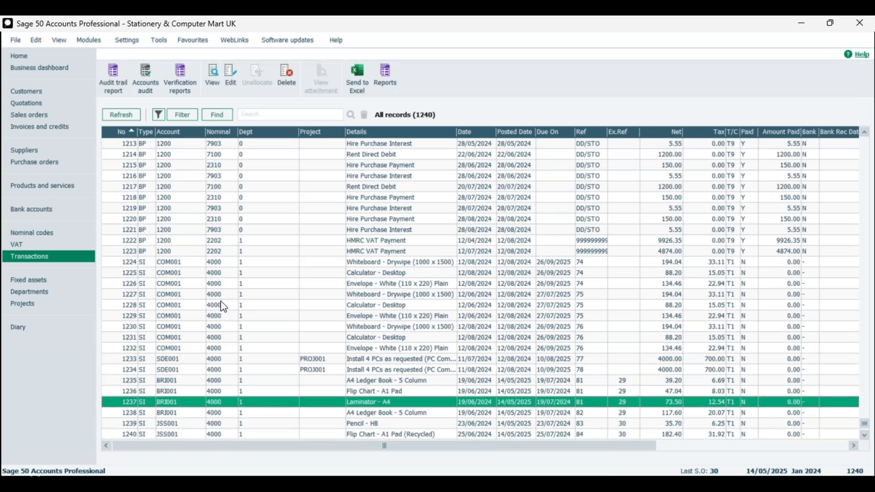
key(Up)
key(Up)
key(Up)
key(Up)
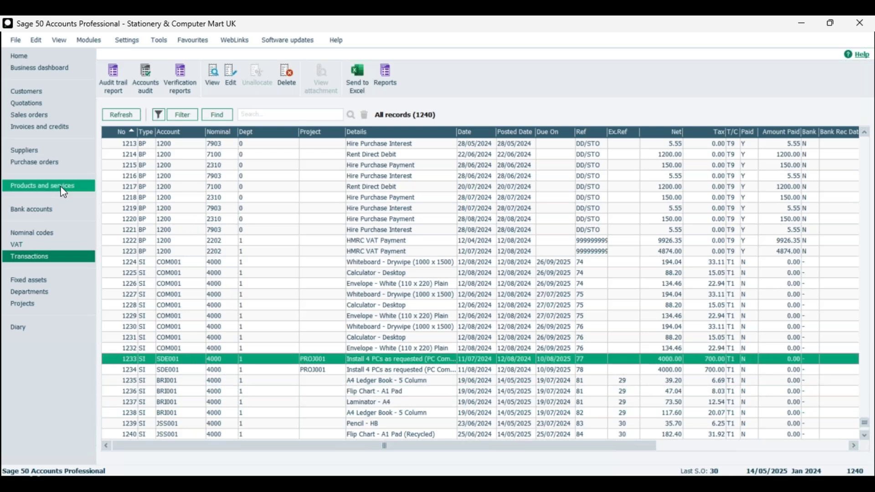
click(29, 54)
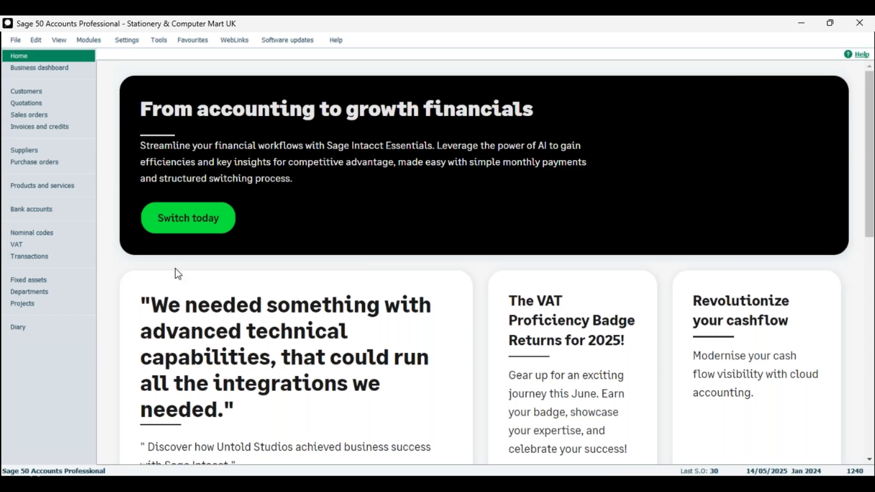
Step: Set the alternate row colour of the customers list to red in the program options and view the customers list
click(168, 44)
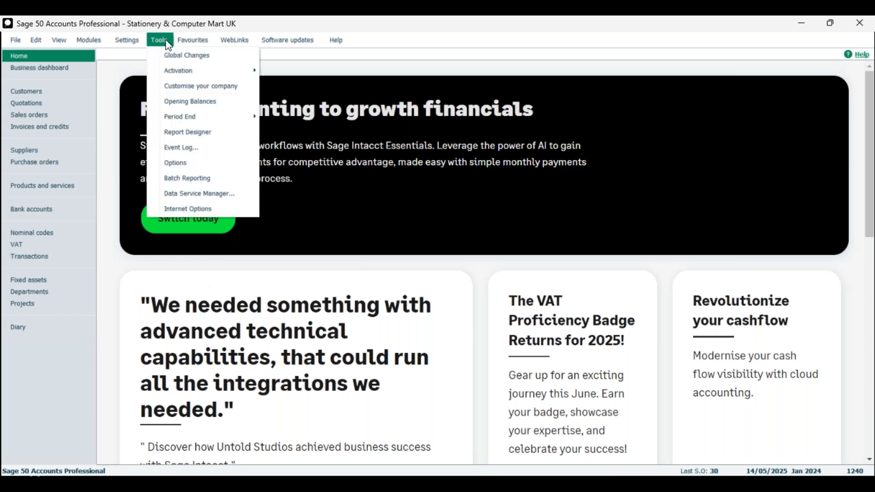
click(197, 168)
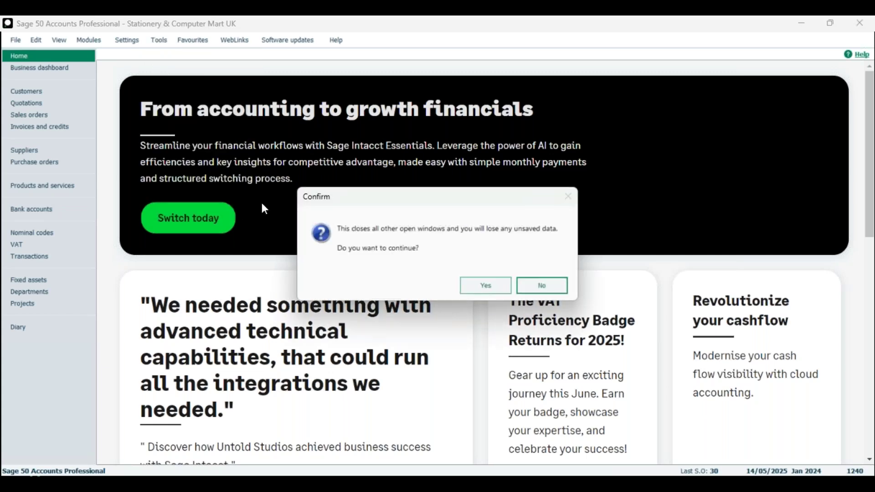
click(489, 289)
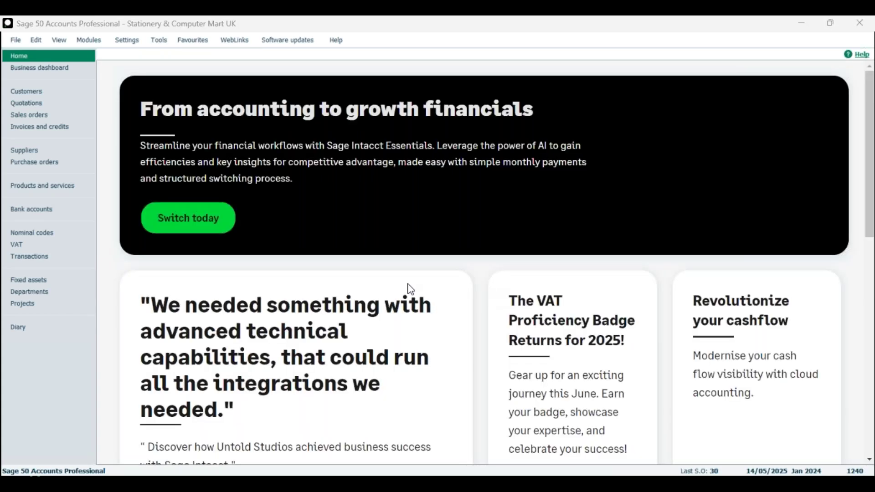
drag(318, 102, 407, 97)
click(419, 123)
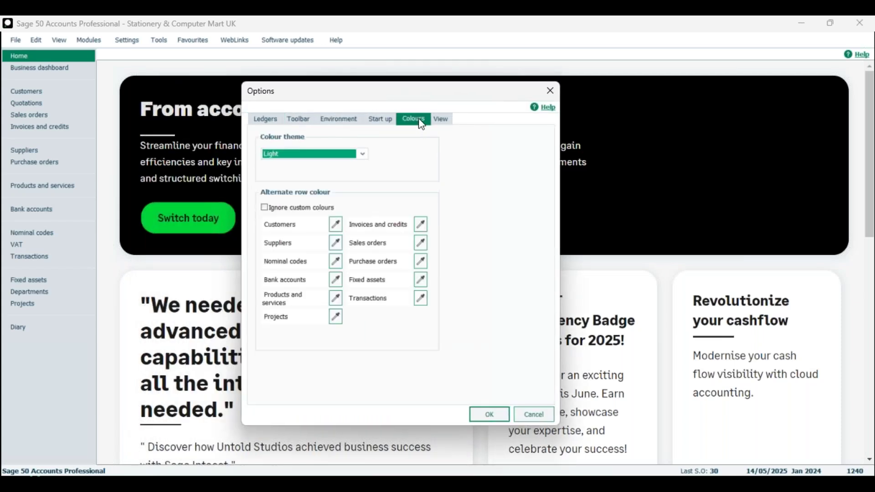
click(336, 226)
click(338, 206)
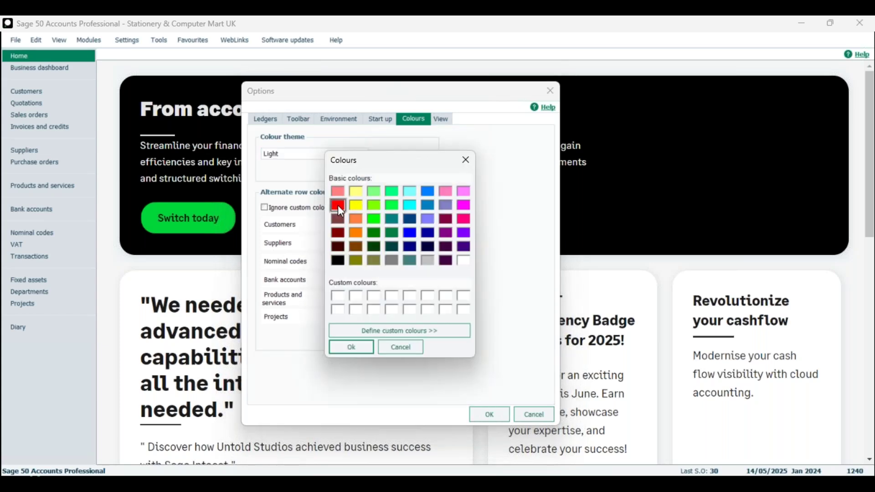
click(362, 350)
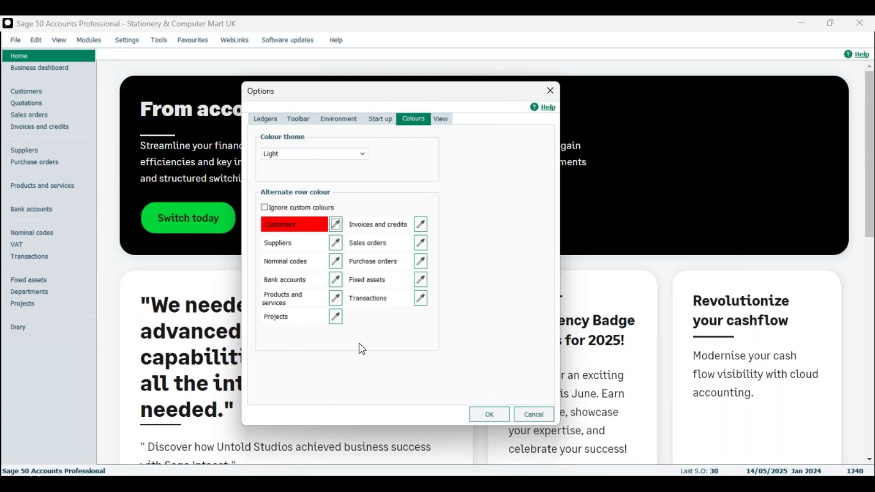
click(486, 415)
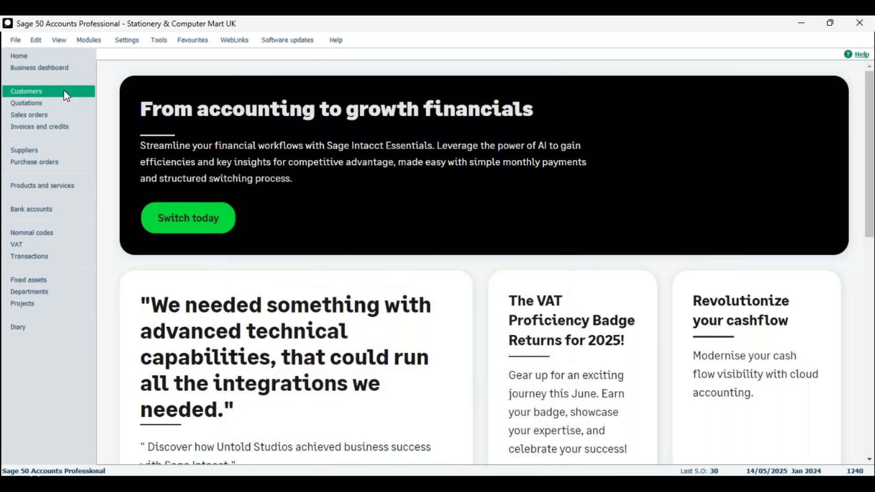
click(65, 92)
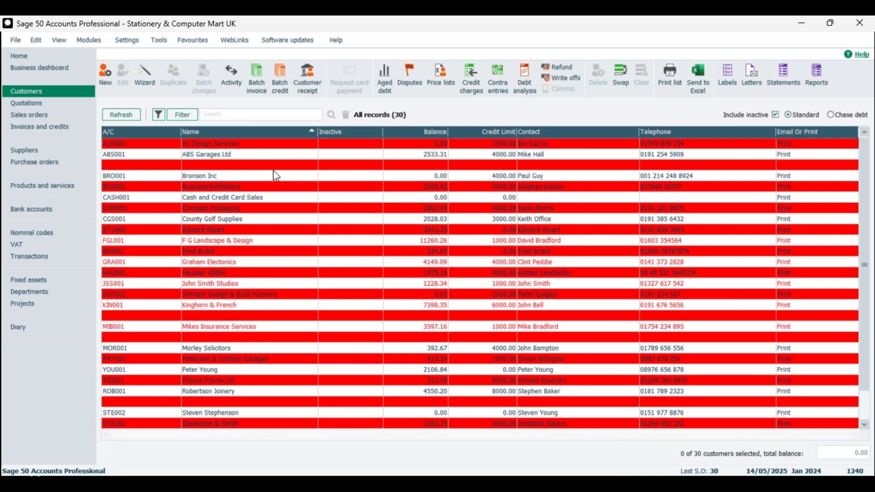
Step: Open the Year End company data, agreeing to close all windows, enter the logon password, and view its customers list
click(16, 40)
mouse_move(60, 72)
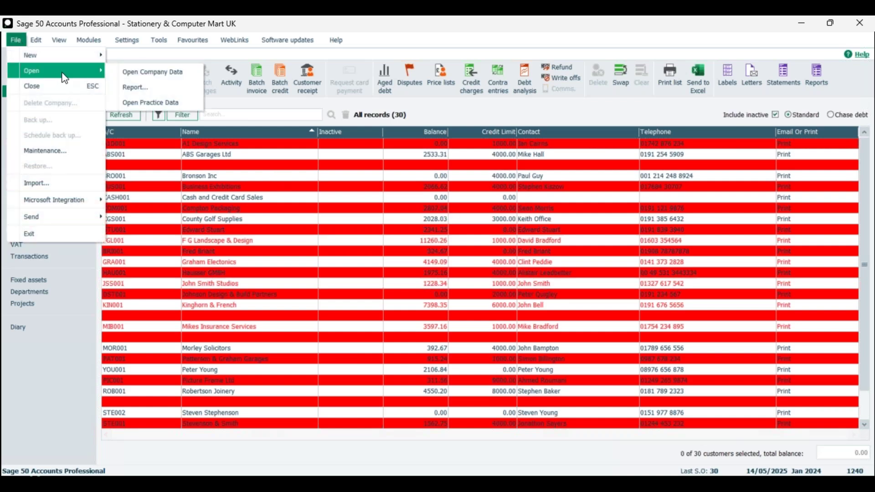
click(155, 77)
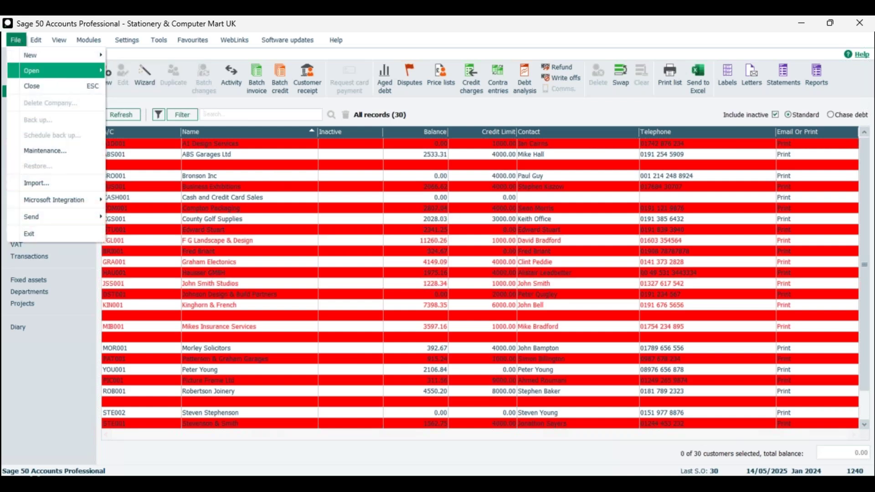
click(487, 286)
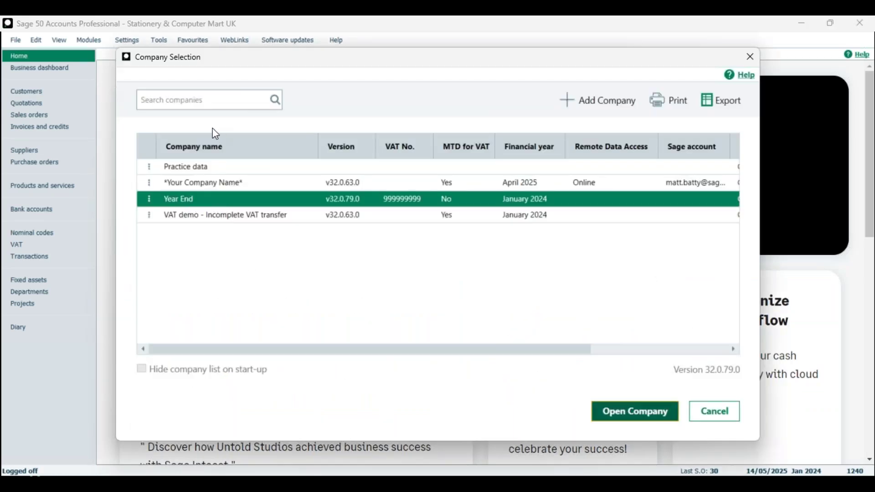
key(Return)
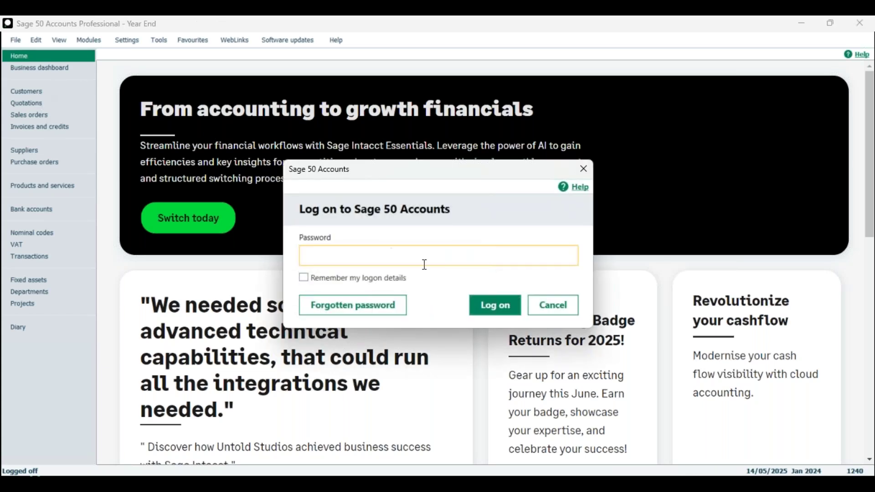
text(••)
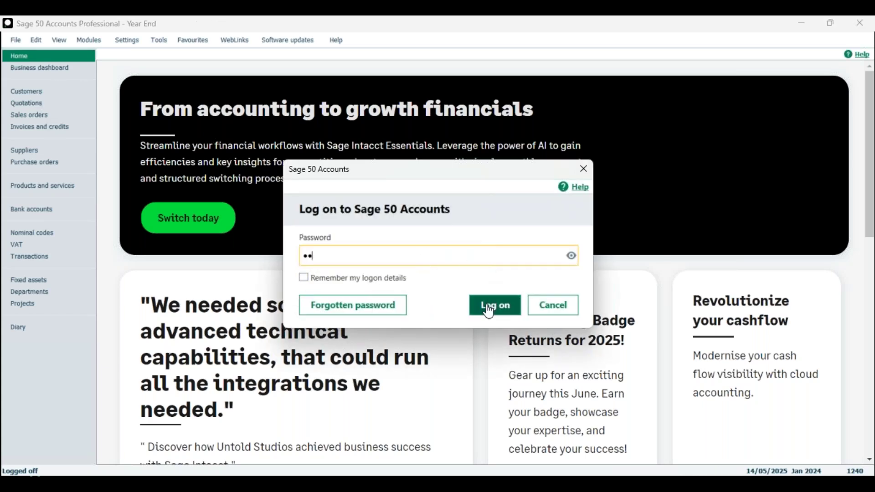
click(492, 304)
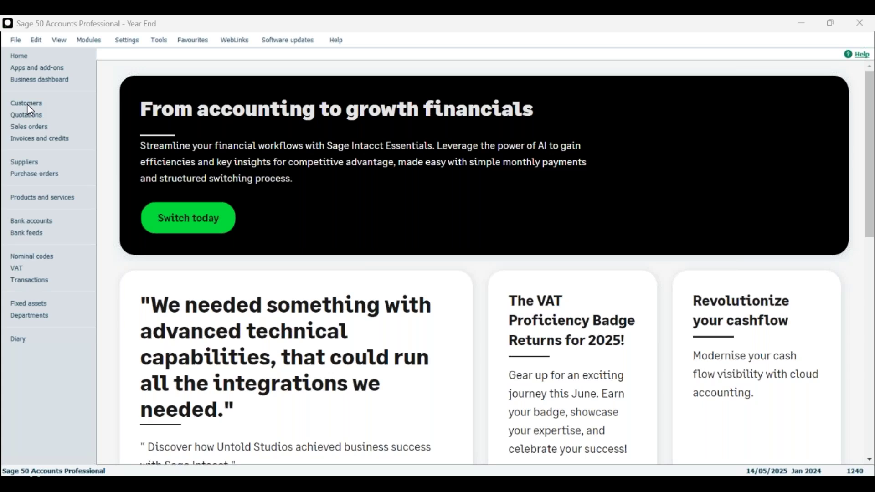
click(33, 108)
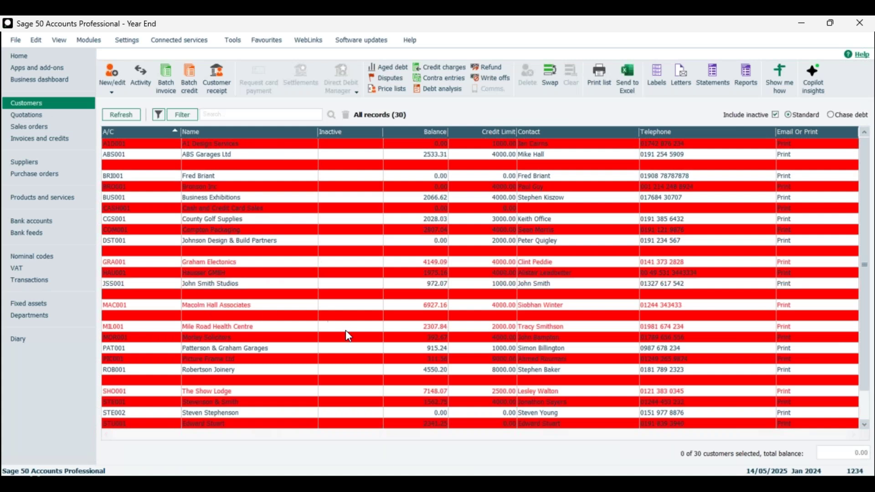
Step: Reset the alternate row colour of the customers list to white in the program options
click(235, 44)
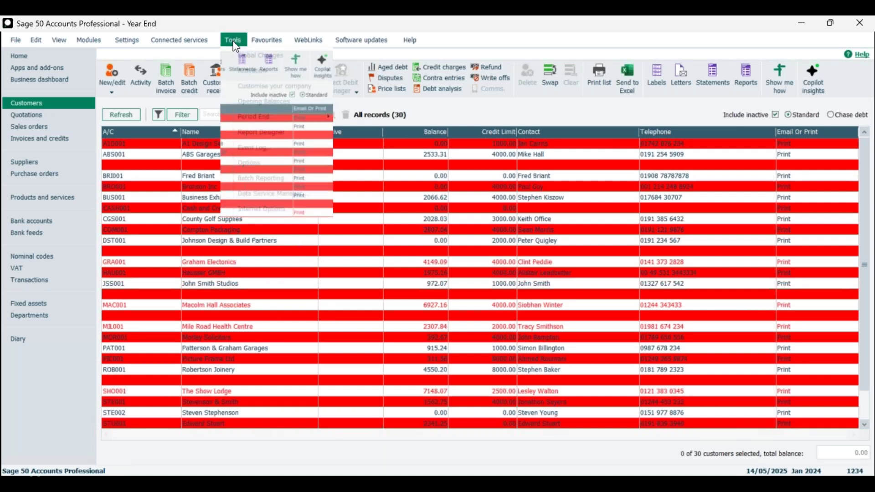
mouse_move(263, 119)
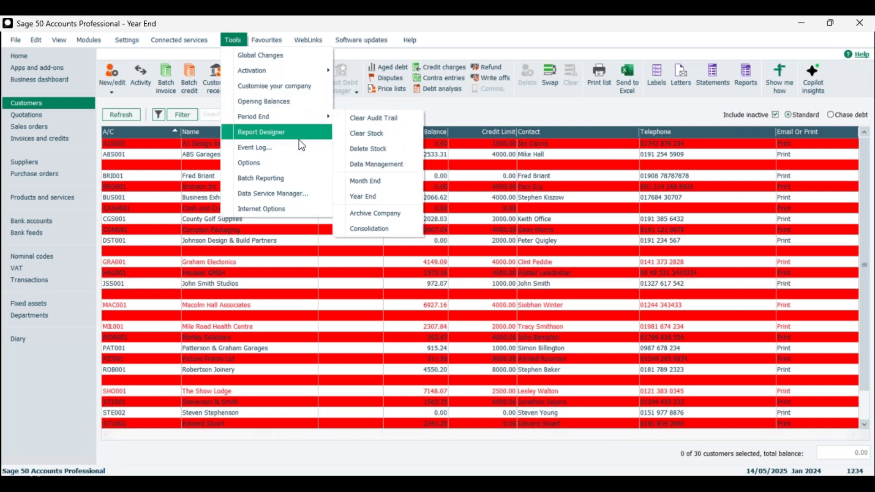
click(363, 196)
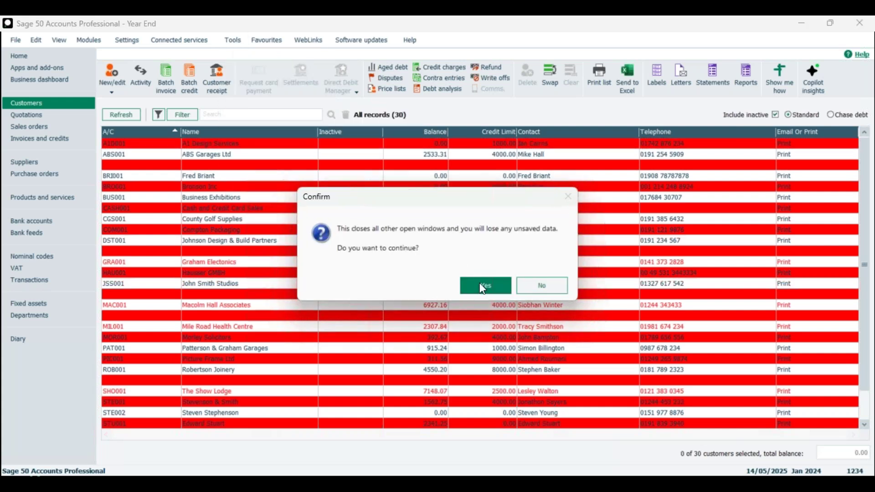
click(481, 284)
drag(113, 201, 459, 136)
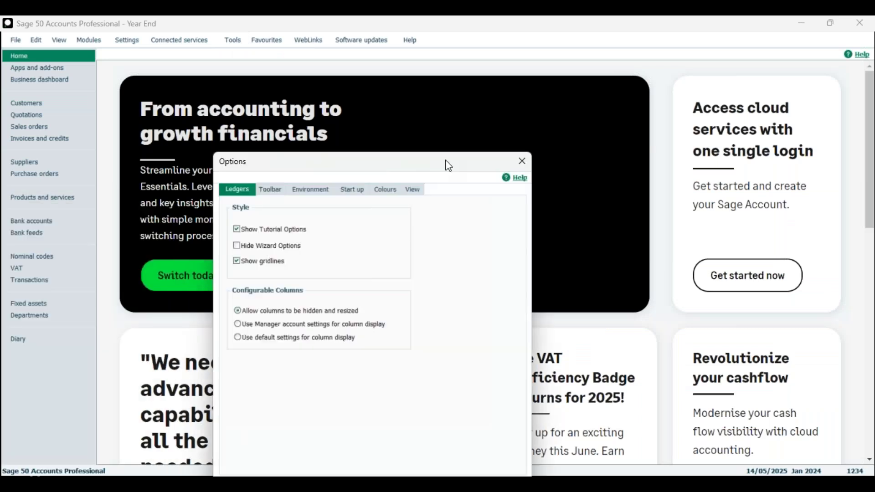
click(404, 165)
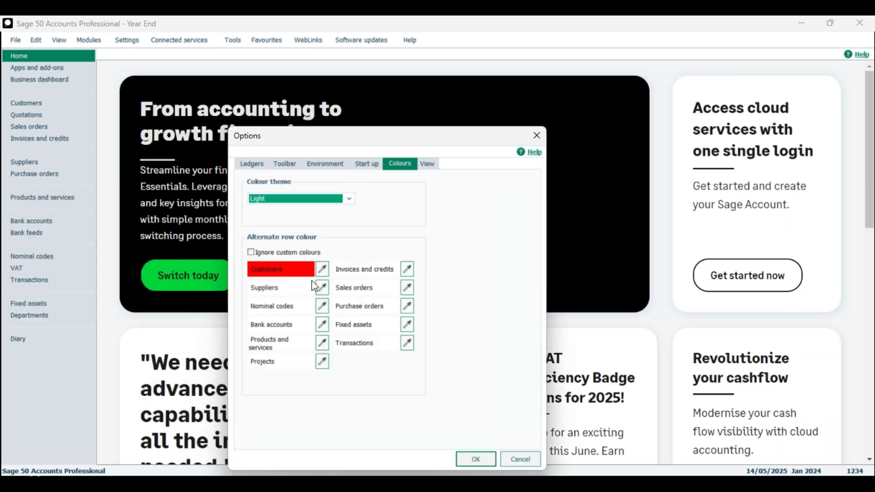
click(323, 269)
click(326, 342)
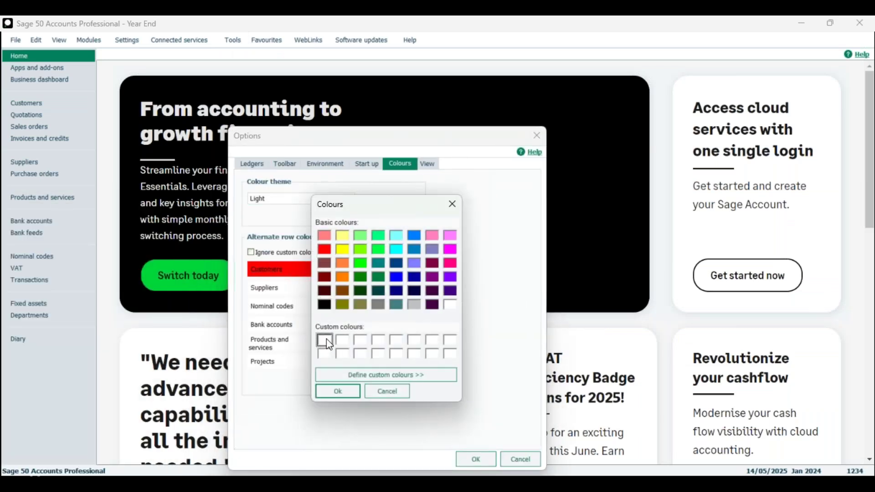
click(343, 391)
click(479, 458)
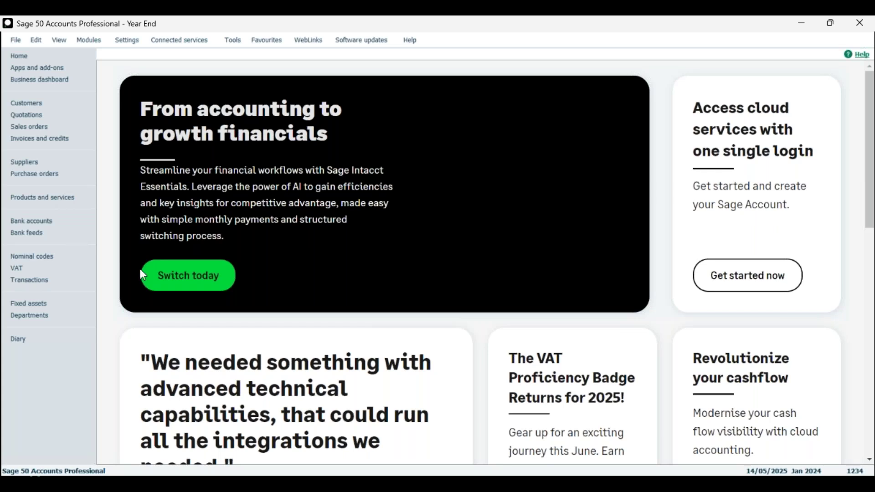
Step: Switch from the Year End company to the practice data
click(16, 40)
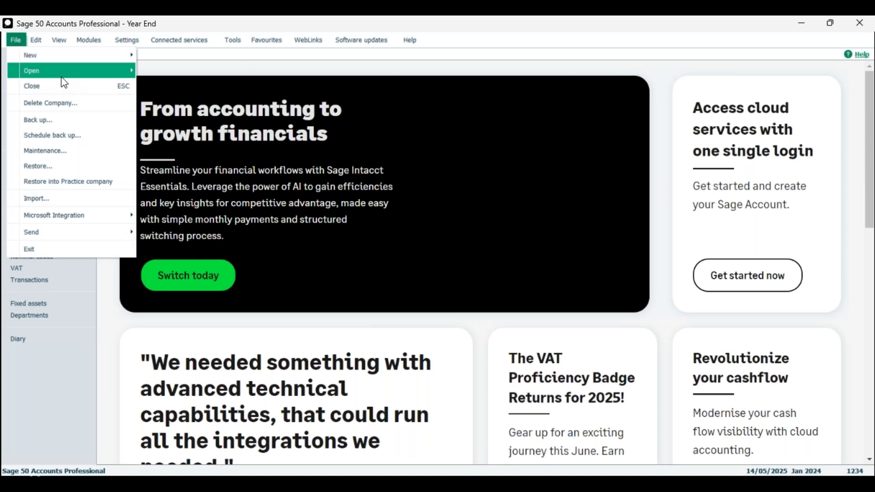
mouse_move(64, 72)
click(187, 100)
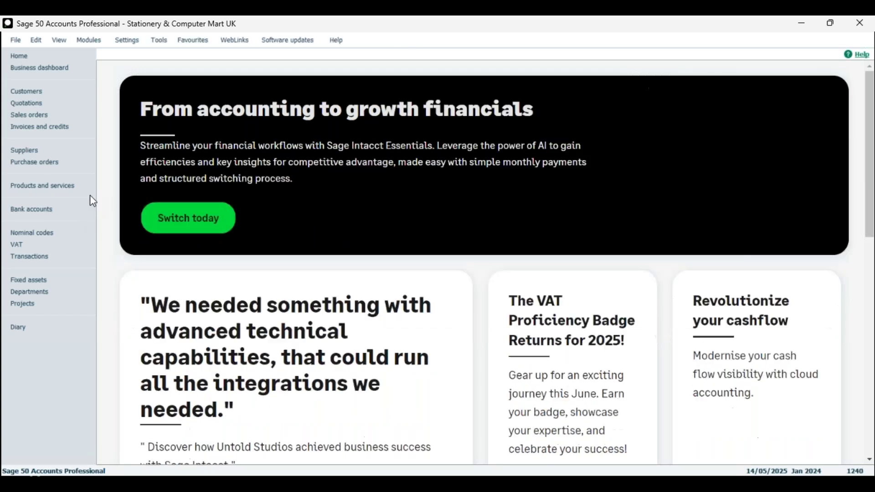
Step: Create and save a new customer record containing only an account code, and select it in the customers list
click(66, 93)
click(107, 75)
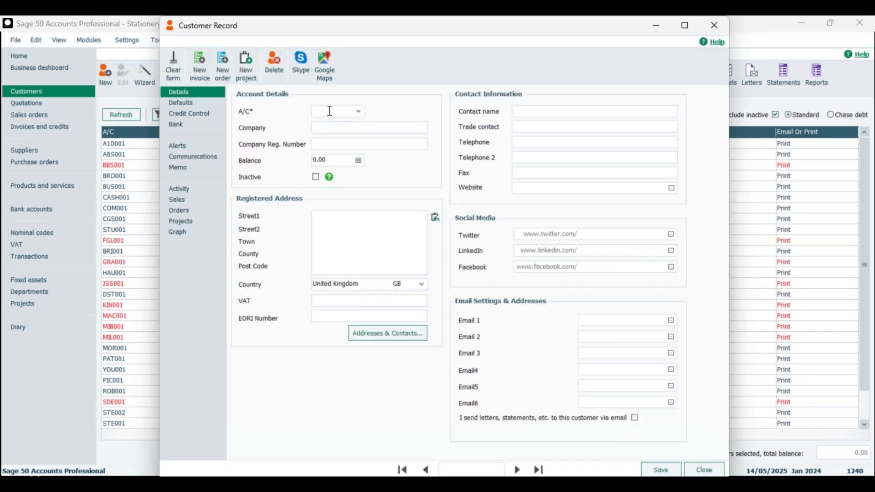
text(123123)
drag(357, 32, 340, 32)
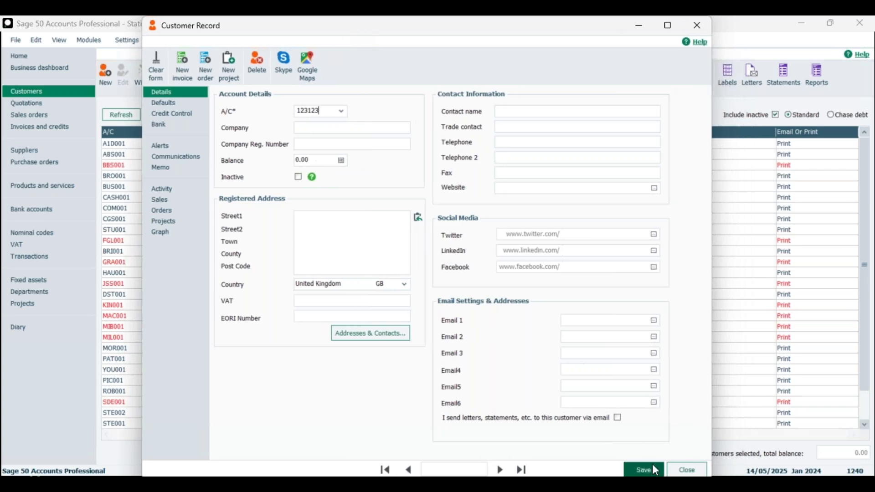
key(Tab)
click(655, 473)
click(687, 470)
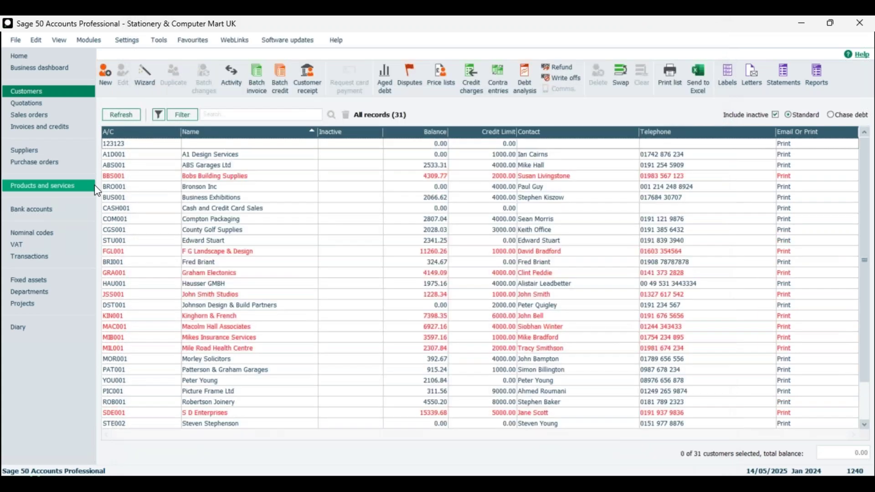
click(164, 145)
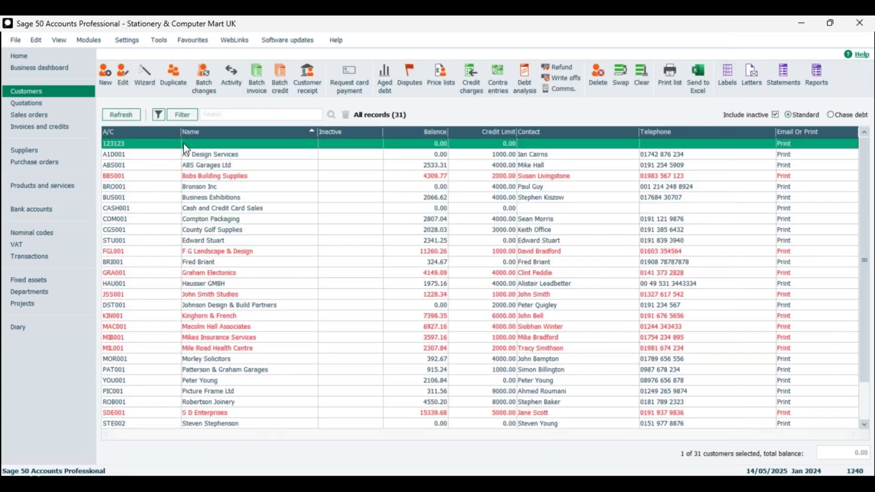
click(128, 155)
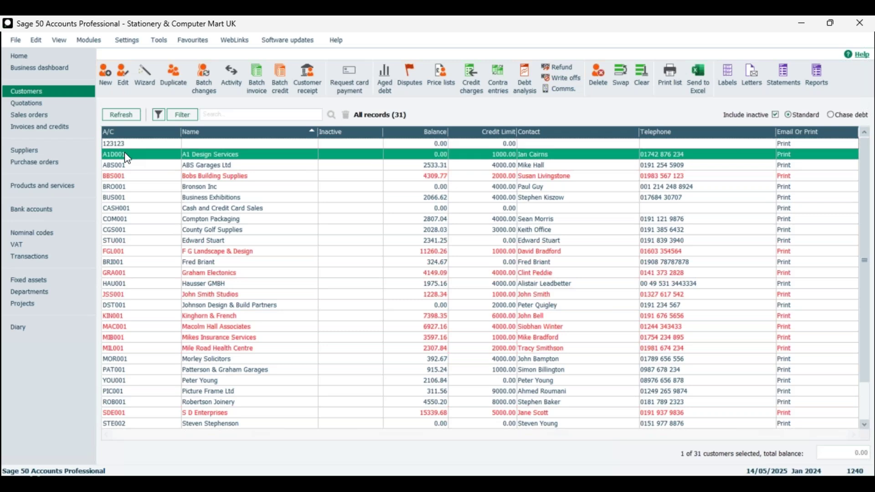
ctrl+click(128, 155)
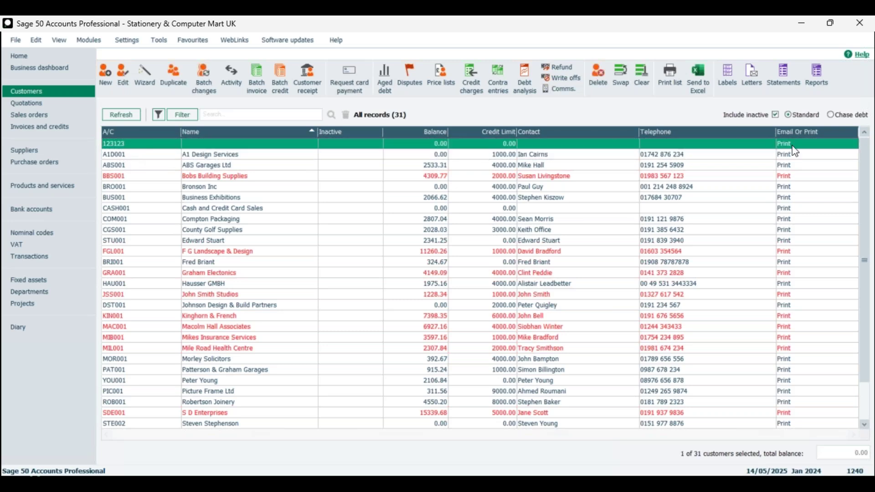
Step: Switch from the practice data to the Year End company, agreeing to close all windows, and log on with the account password
click(21, 43)
mouse_move(54, 72)
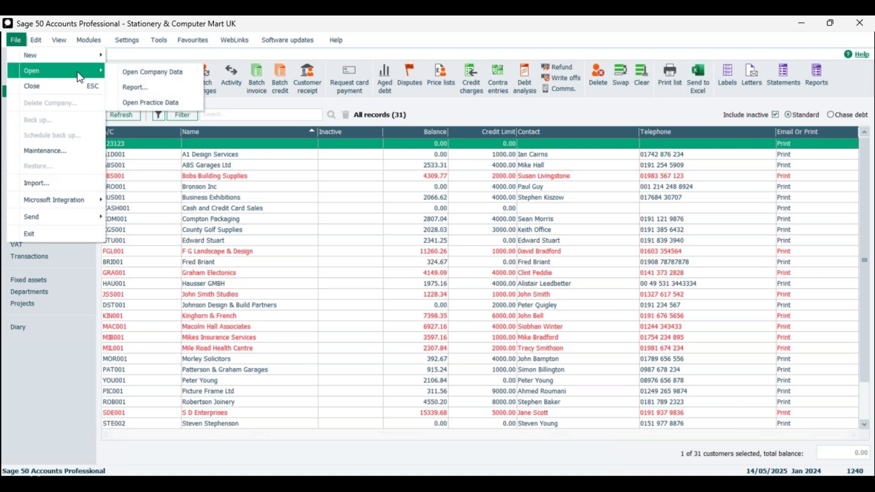
click(167, 78)
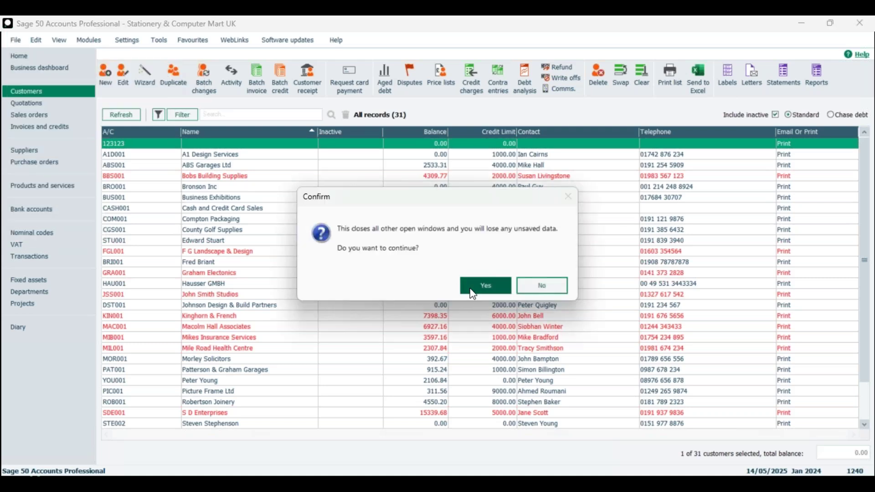
click(474, 288)
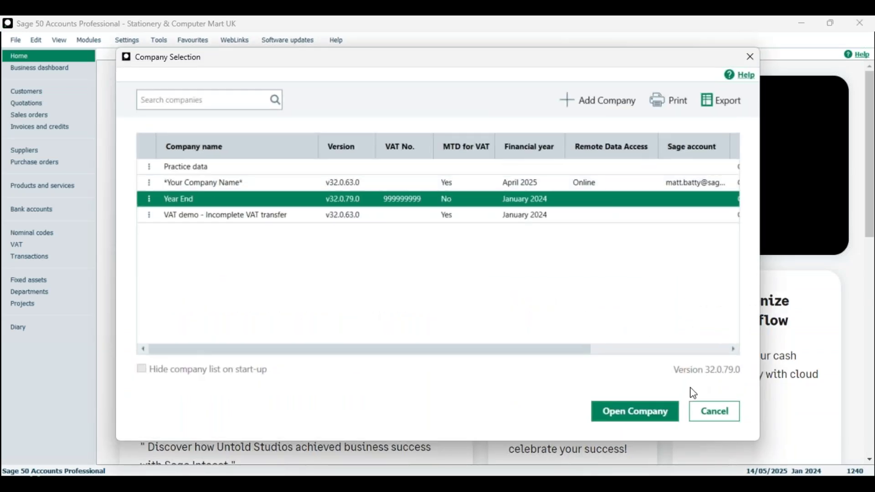
click(647, 415)
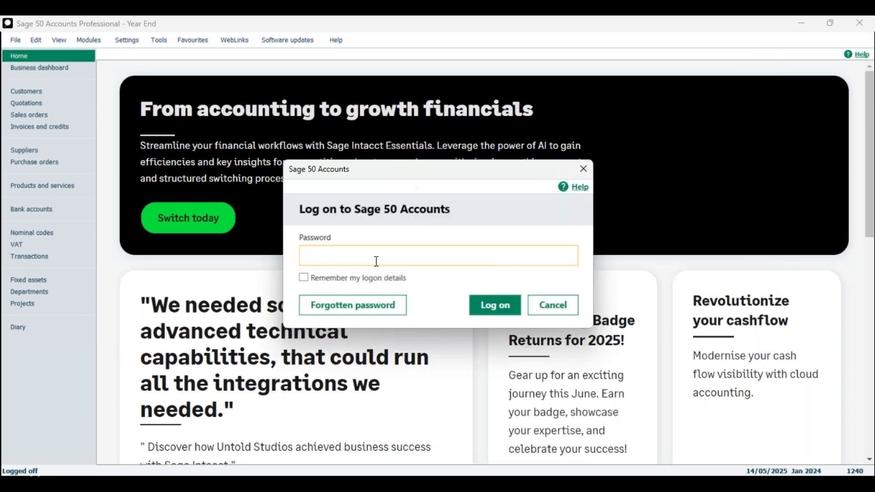
text(••)
click(494, 305)
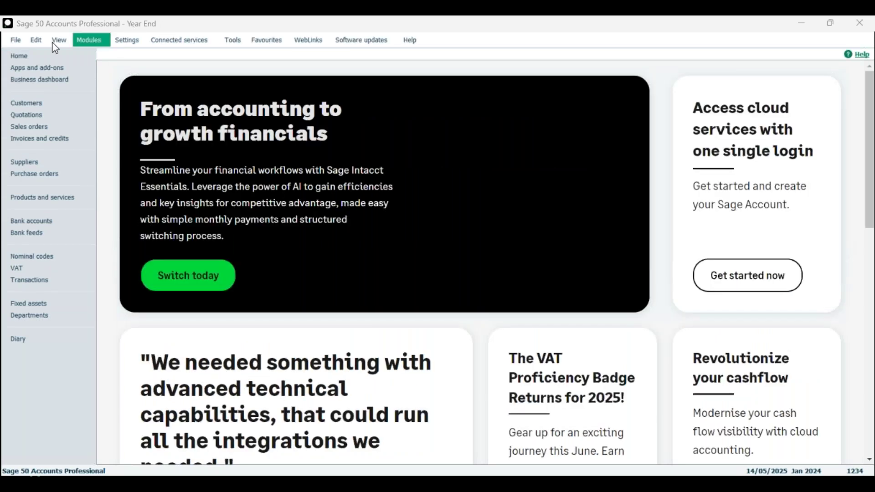
Step: Open the practice data again and check its customers list for the newly added record
click(17, 40)
mouse_move(52, 71)
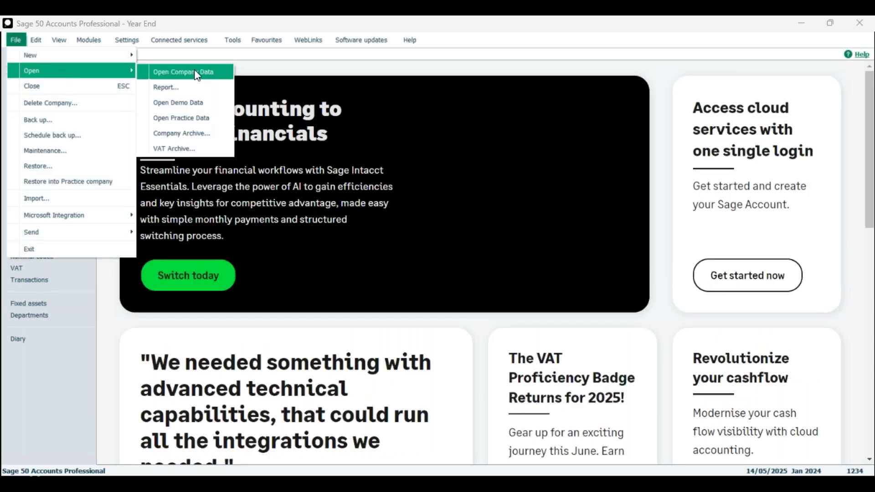
click(197, 109)
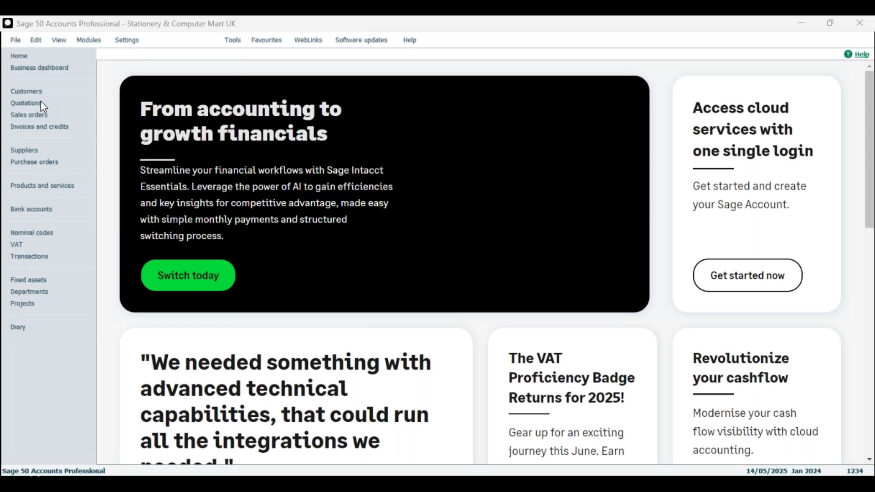
click(39, 92)
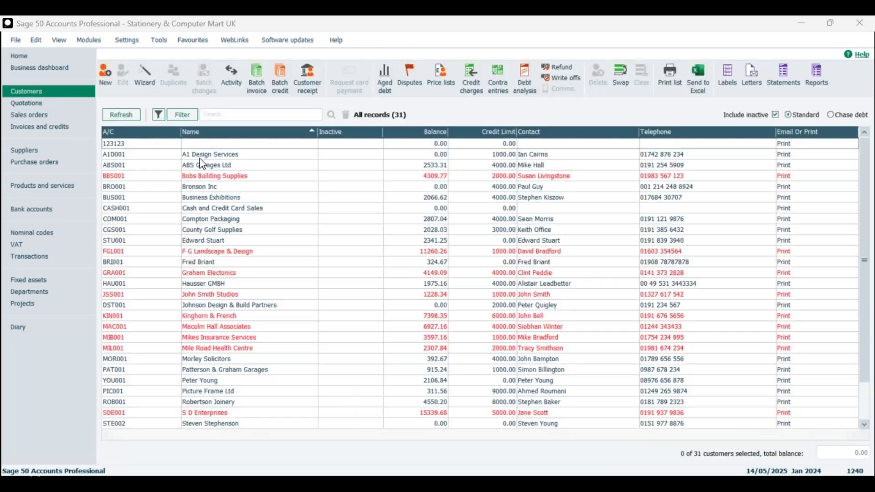
click(128, 145)
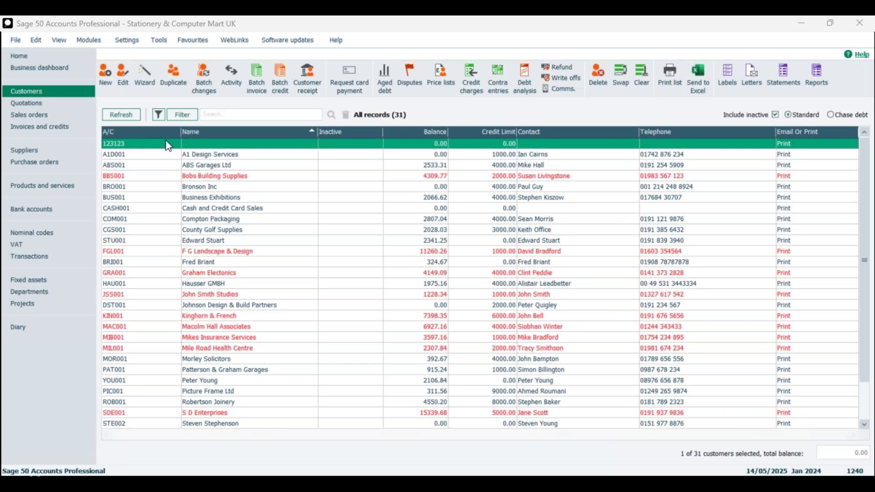
click(180, 146)
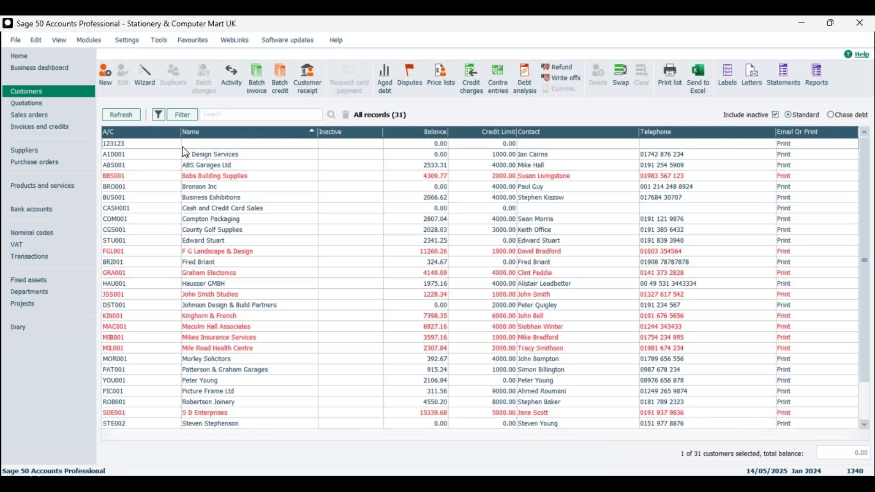
Step: Set the new customer's company name to Counting, save the record, and locate it in the customers list
double_click(180, 145)
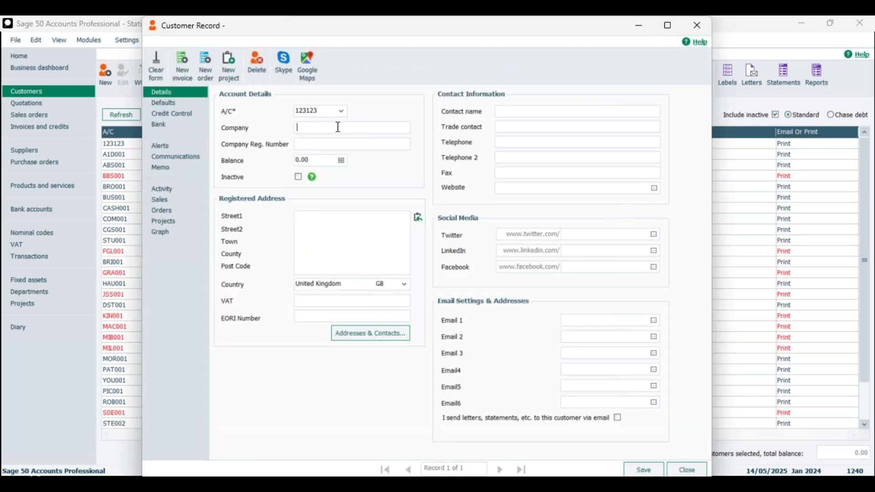
text(Counting)
click(305, 128)
key(BackSpace)
text(o)
click(643, 470)
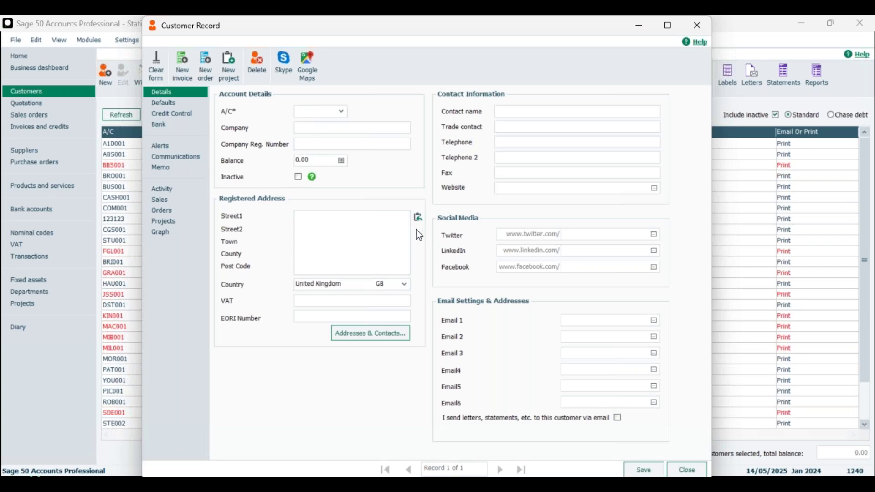
click(686, 470)
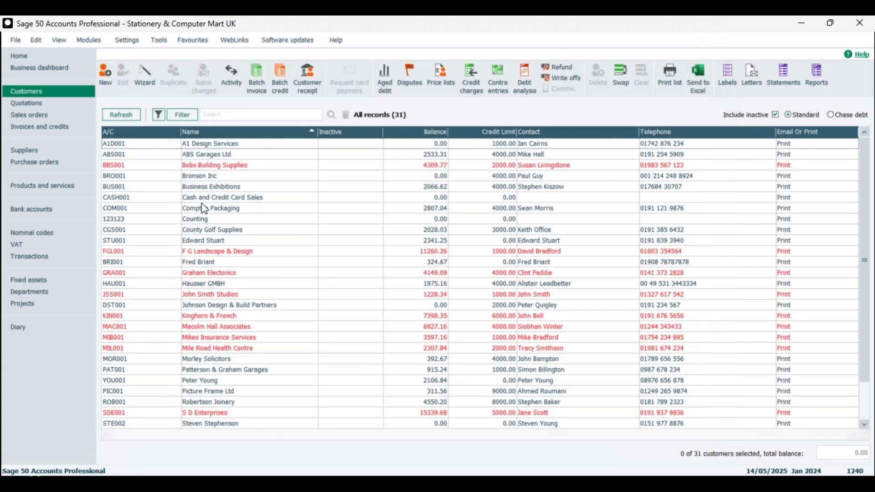
click(206, 219)
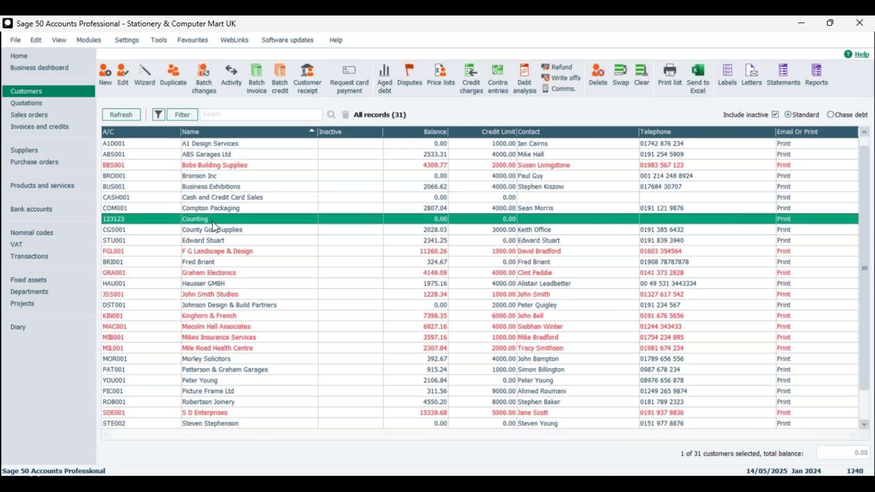
click(212, 219)
click(213, 220)
click(216, 223)
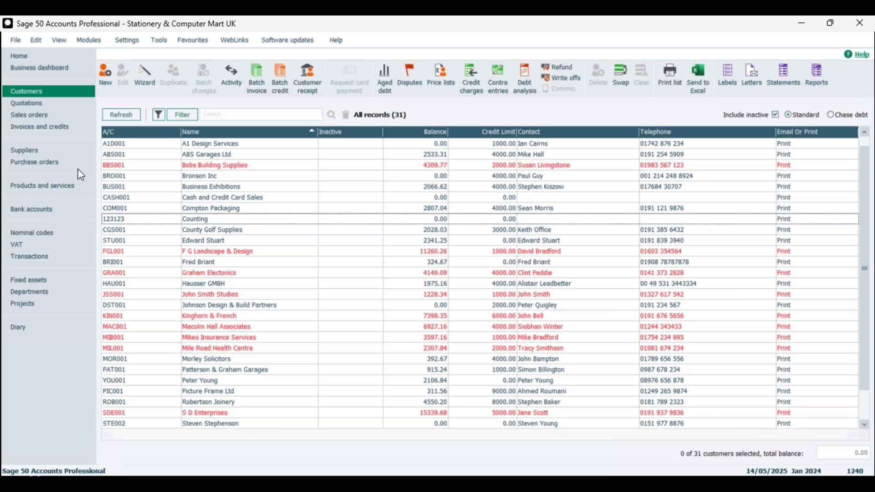
Step: Examine the data path of the practice data against the other companies in the company selection, leaving without opening any
click(16, 40)
mouse_move(46, 71)
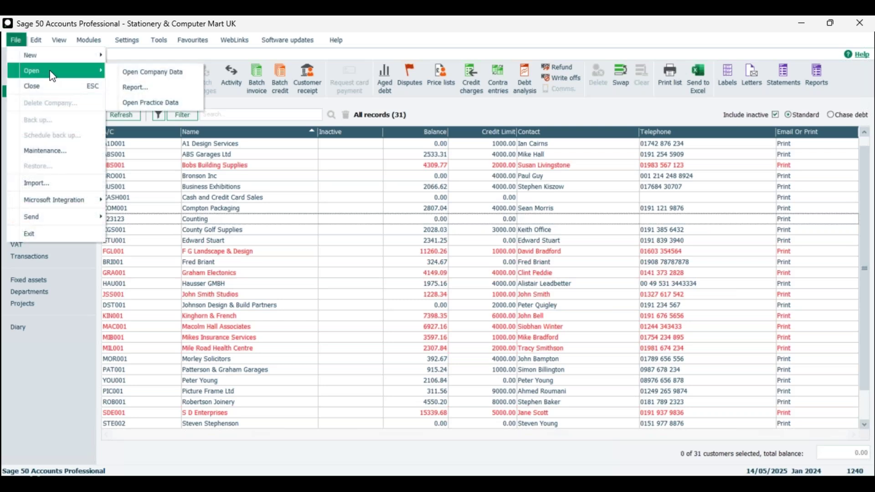
click(154, 71)
click(478, 287)
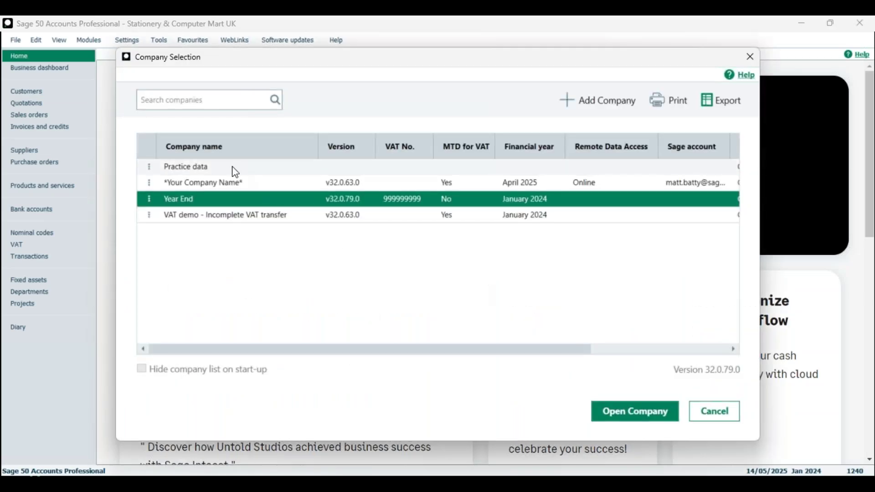
click(236, 169)
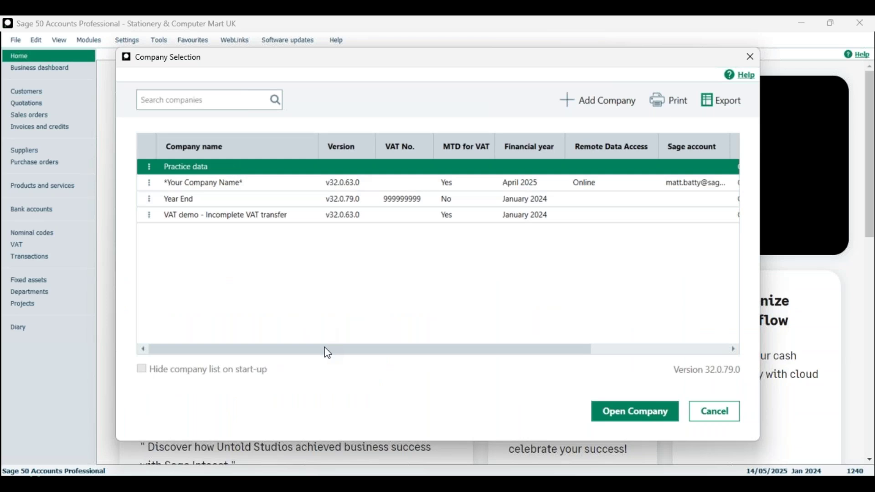
drag(332, 351, 534, 349)
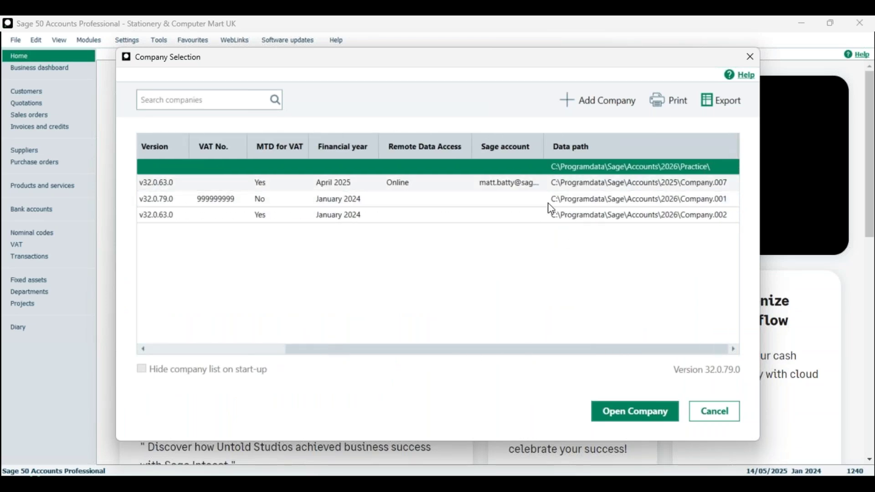
click(213, 350)
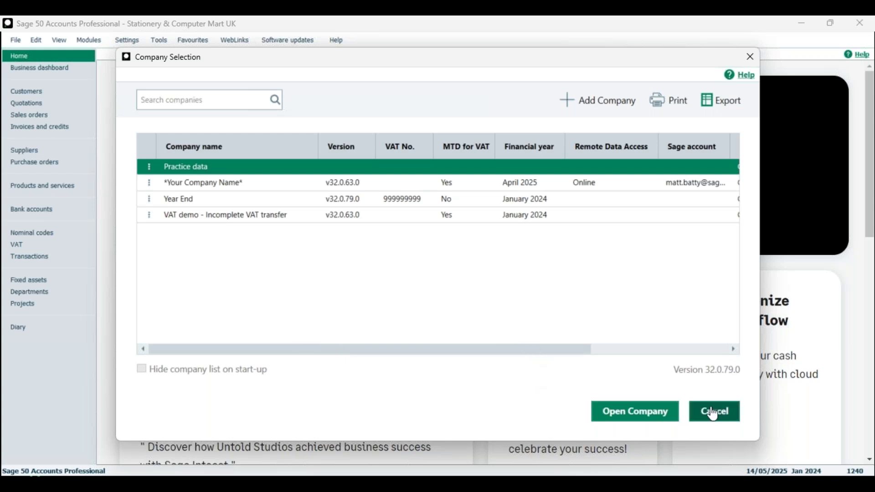
click(719, 420)
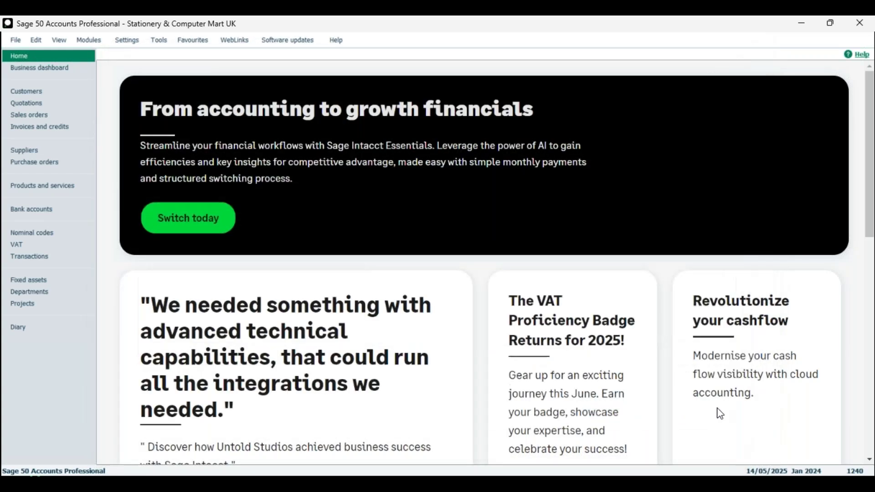
Step: Open the Year End company data again and enter the logon password
click(16, 41)
mouse_move(45, 72)
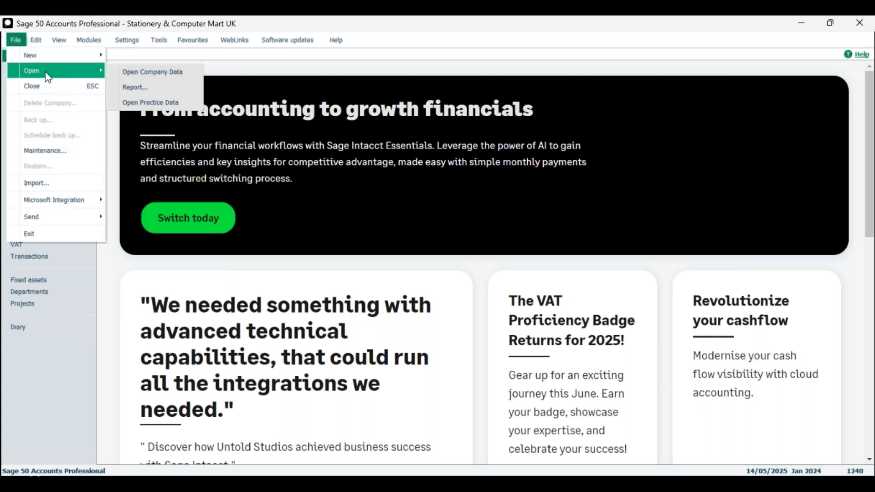
click(132, 72)
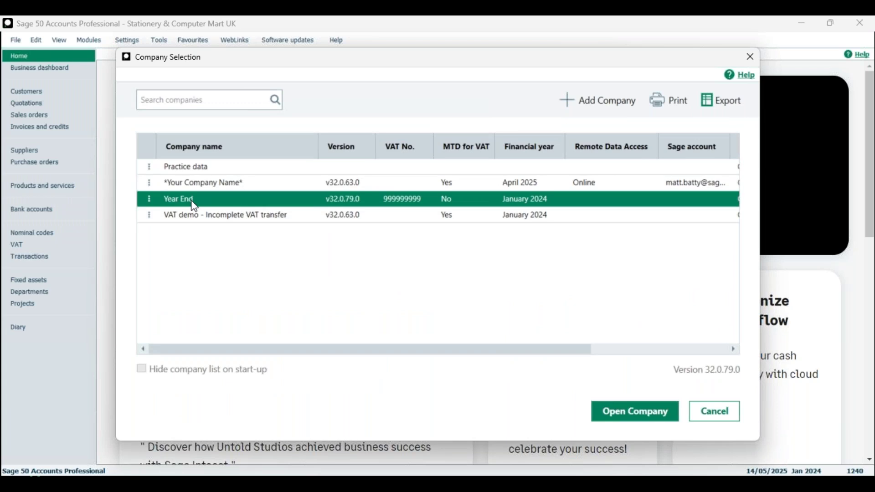
click(653, 413)
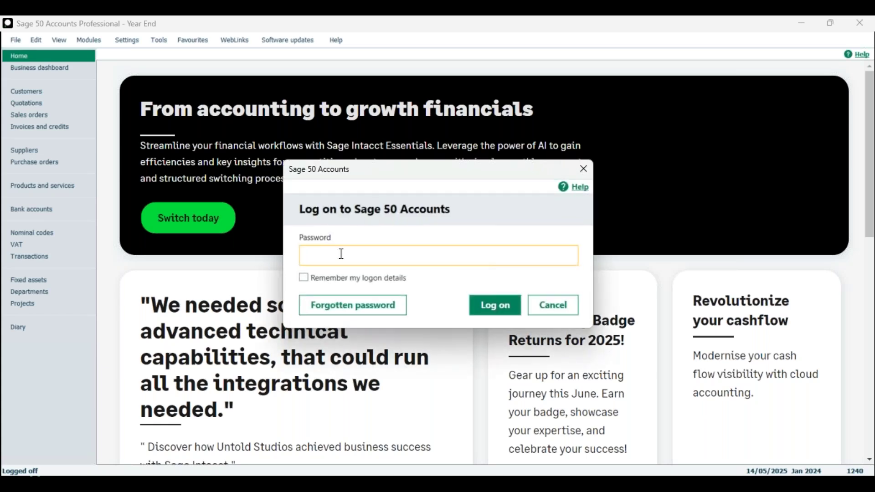
text(••)
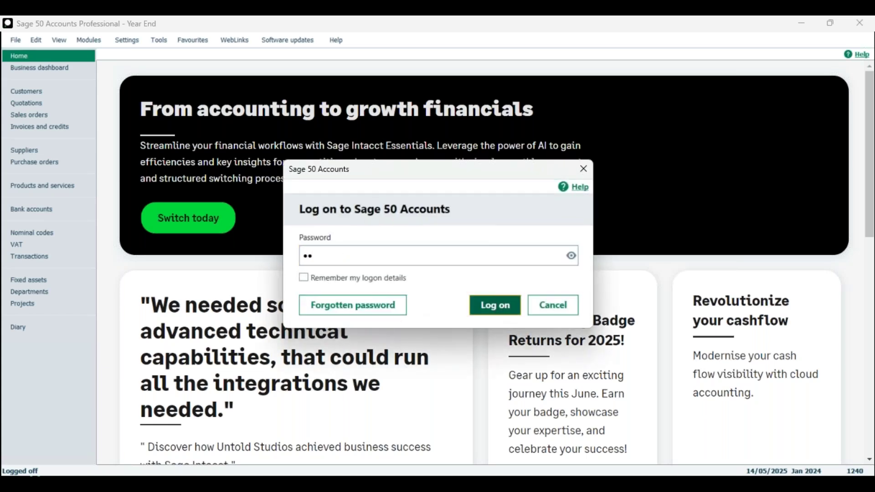
click(495, 304)
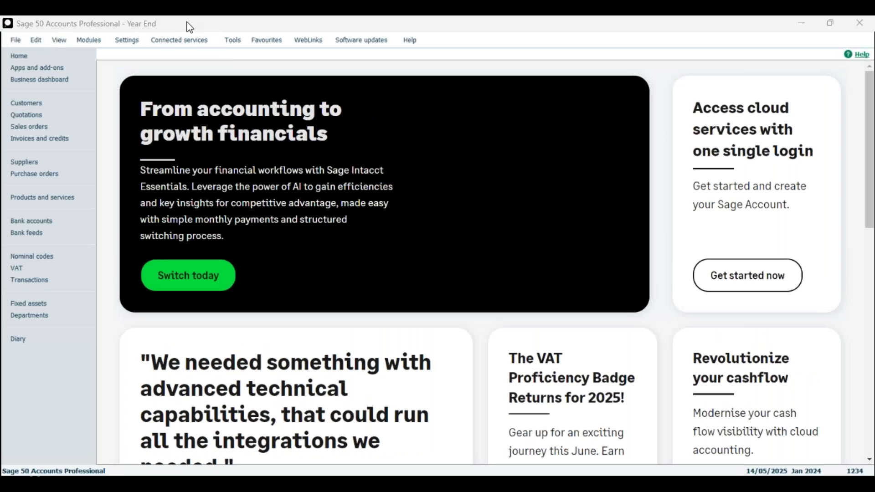
Step: View the transactions list of the Year End company and return to the home page
click(15, 40)
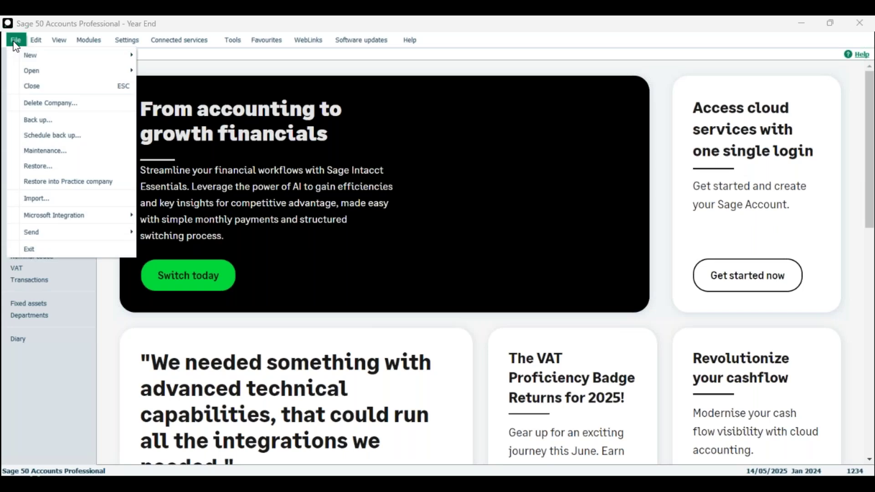
click(38, 280)
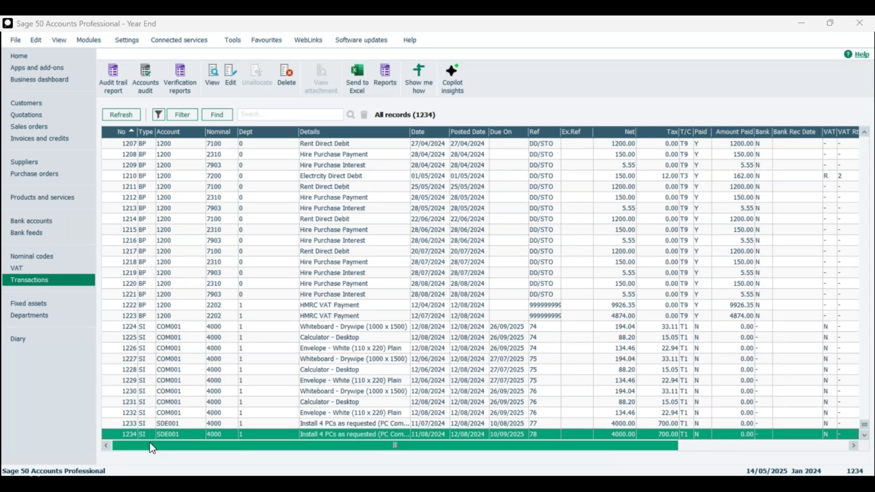
click(25, 56)
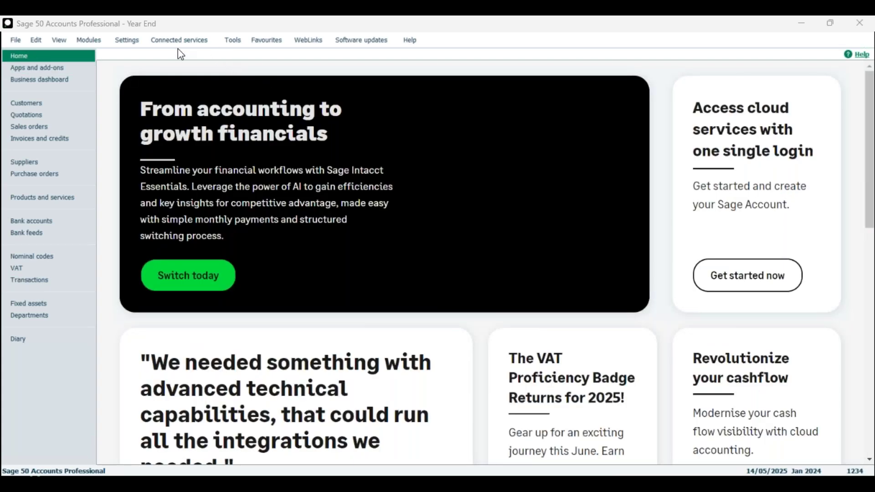
Step: Examine the option to restore a backup into the practice company, leaving without restoring anything
click(22, 41)
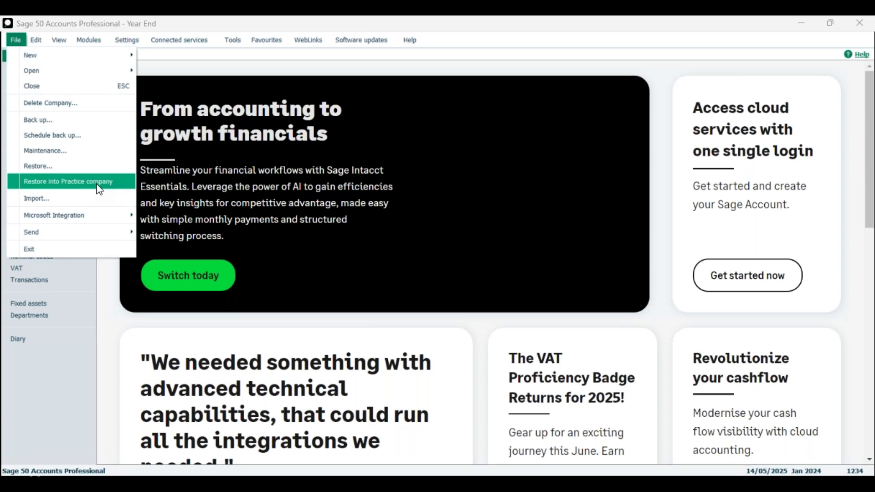
click(81, 180)
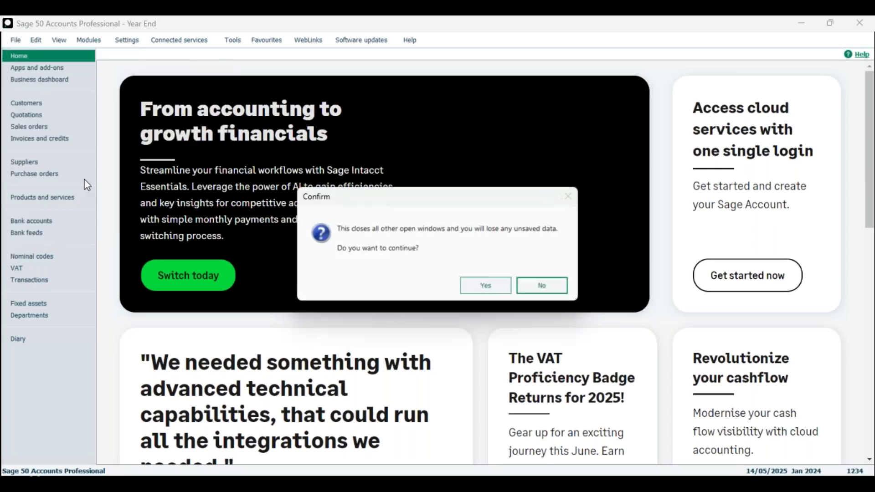
click(486, 285)
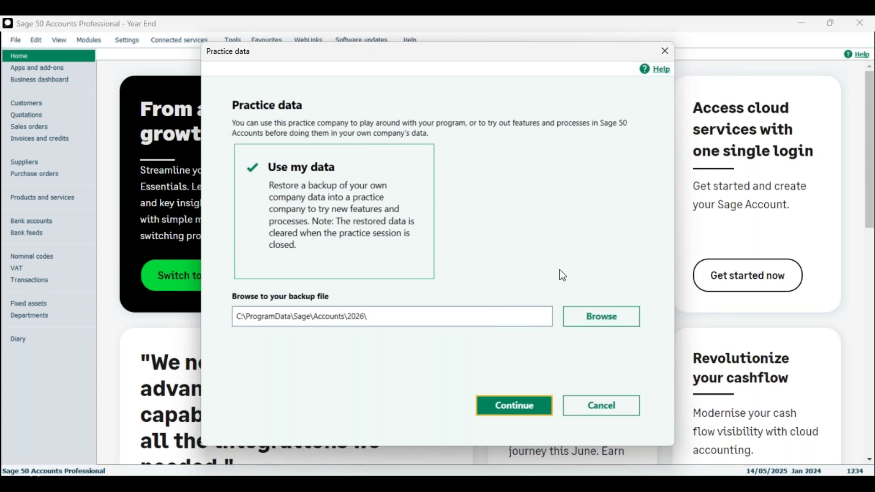
click(603, 408)
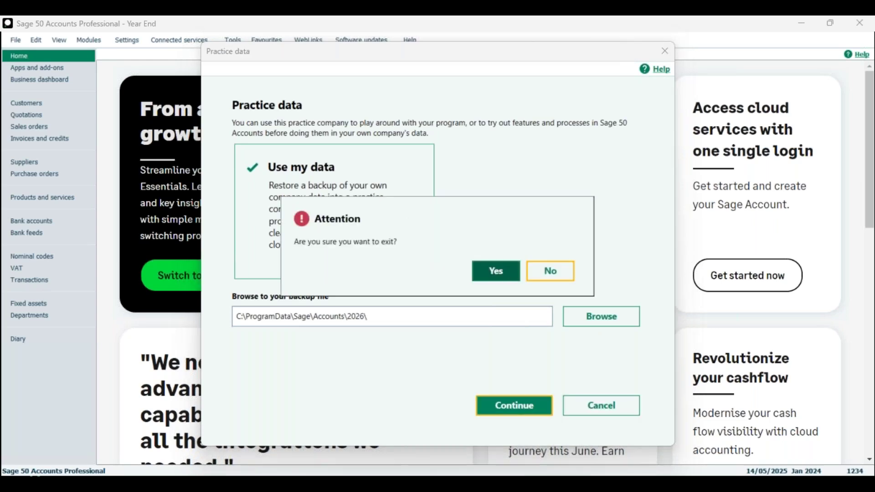
click(505, 269)
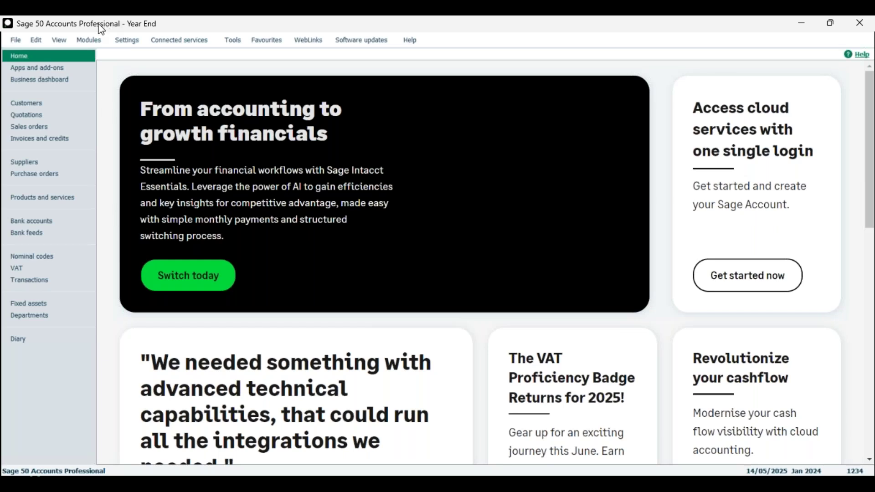
Step: Open the practice data options, review the blank data choice, and select Use my data as the practice option
click(26, 44)
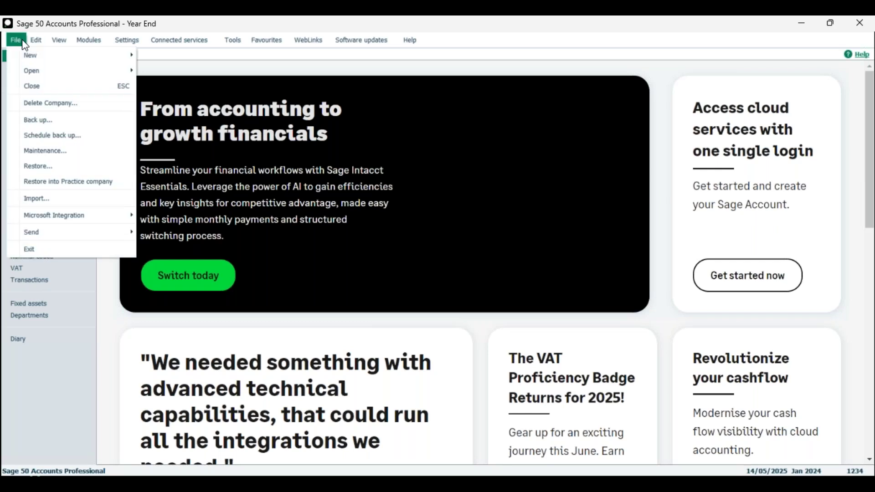
click(117, 314)
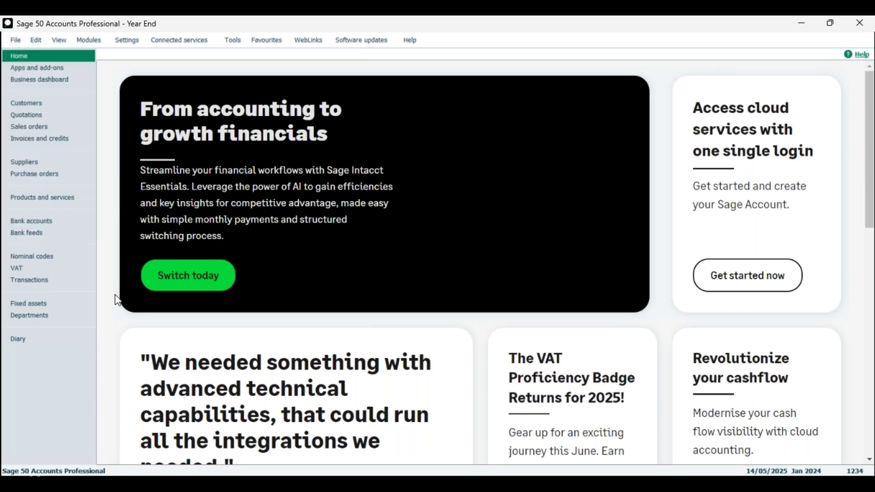
click(17, 43)
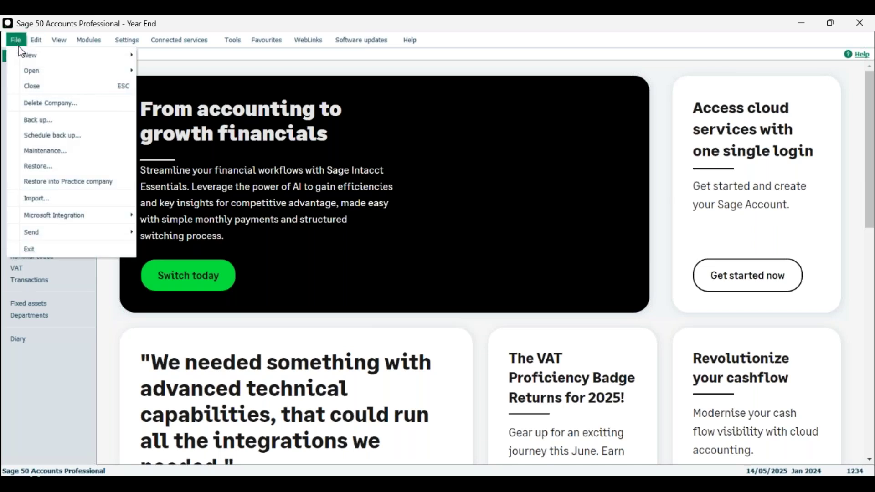
mouse_move(55, 72)
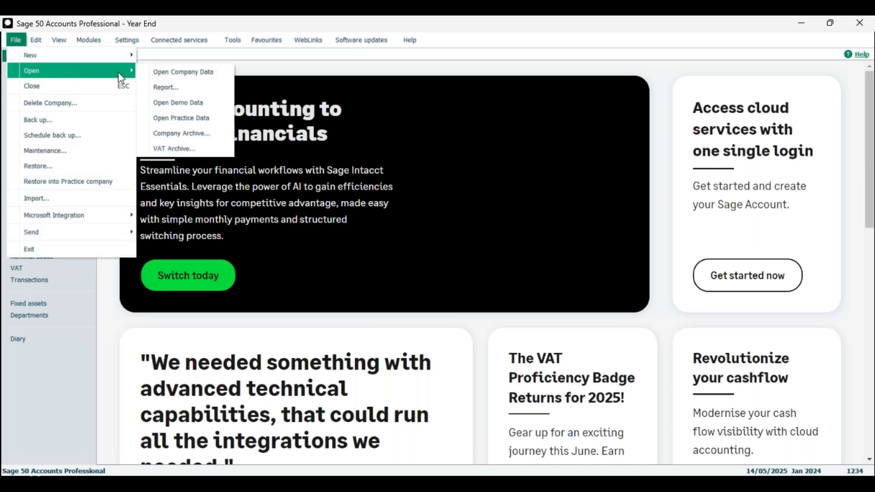
click(187, 118)
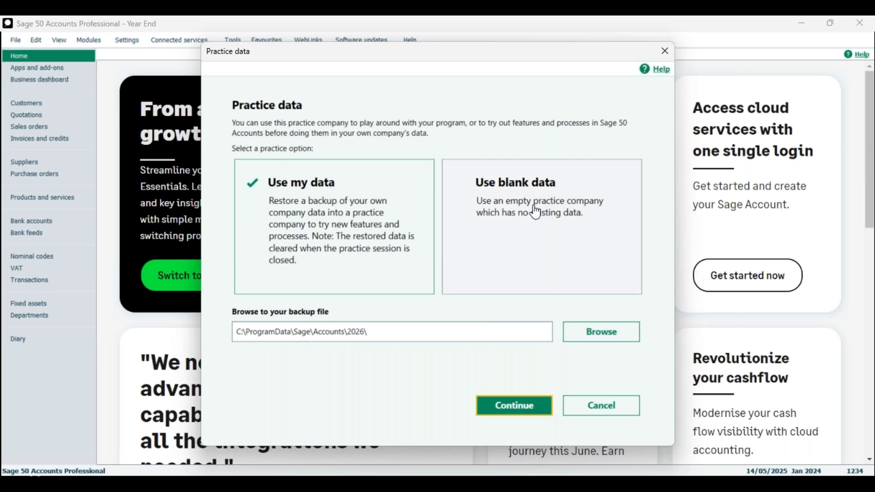
click(536, 212)
click(275, 313)
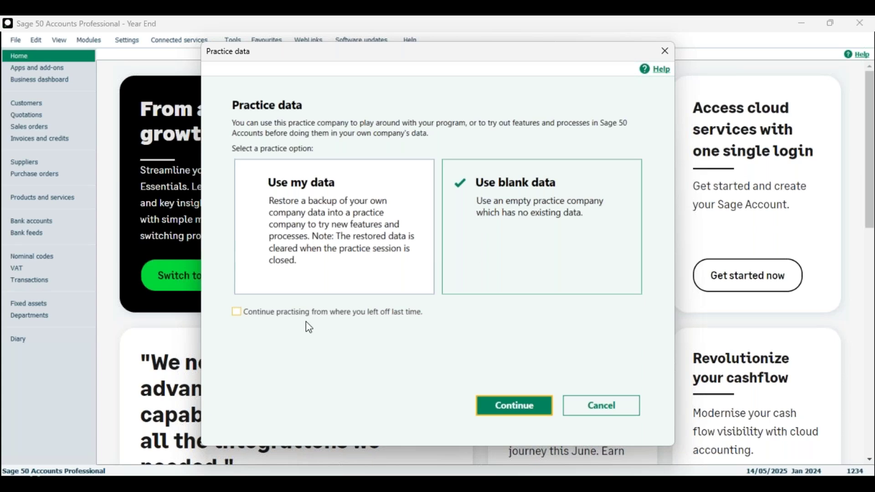
click(236, 312)
click(309, 221)
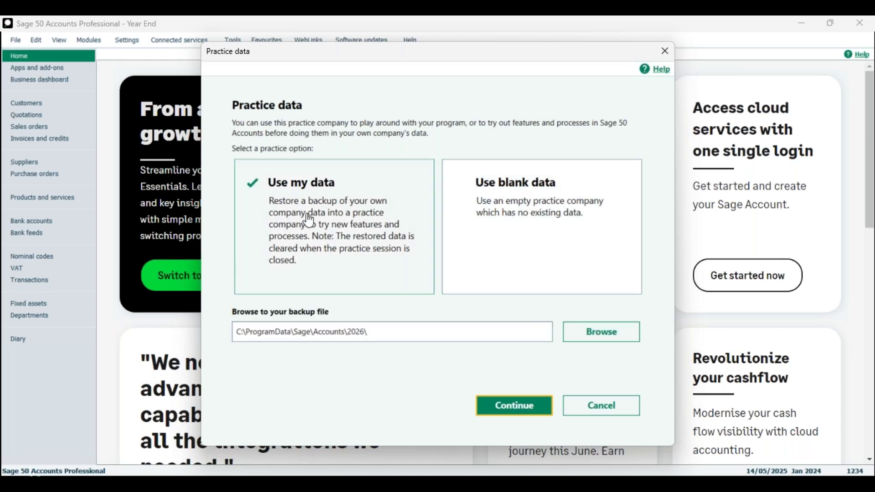
click(598, 333)
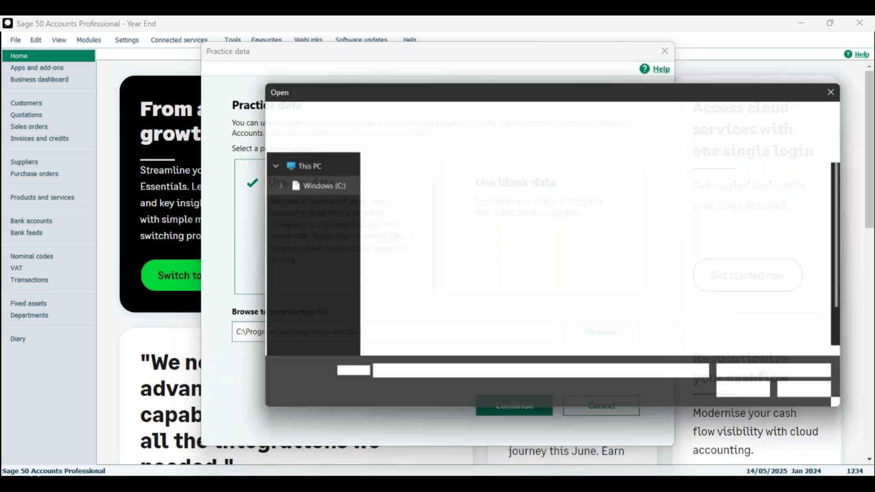
scroll(317, 312, down, 1)
scroll(314, 273, up, 3)
click(294, 262)
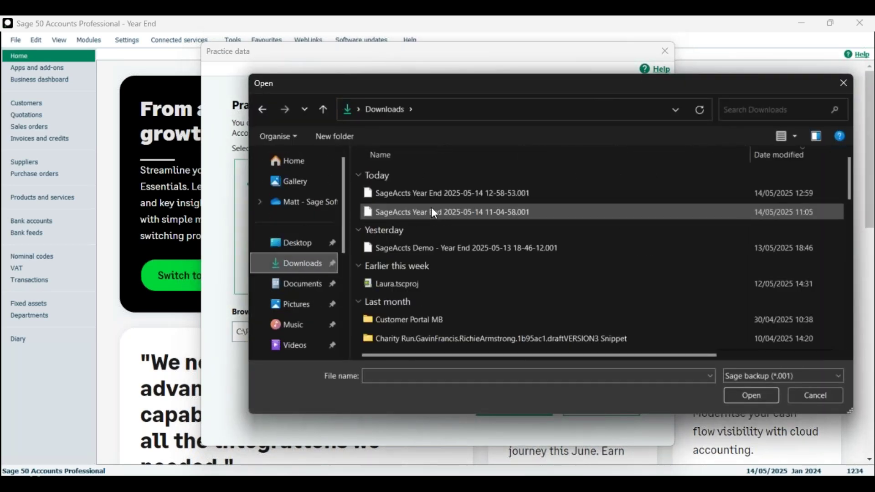
click(525, 201)
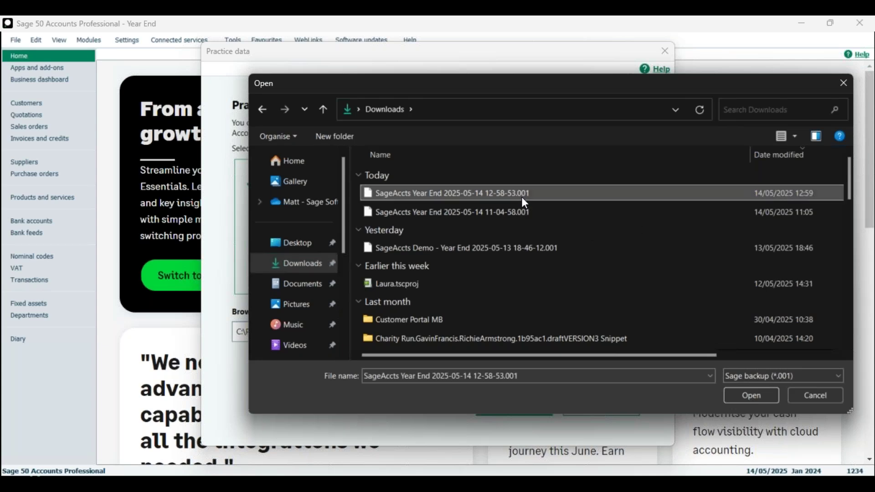
click(742, 395)
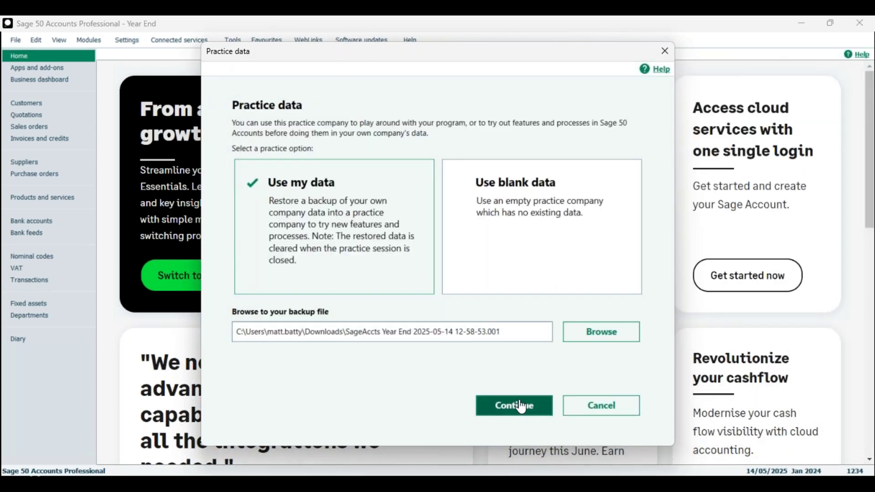
Step: Restore the chosen backup into the practice company and enter the logon password to log on
click(522, 409)
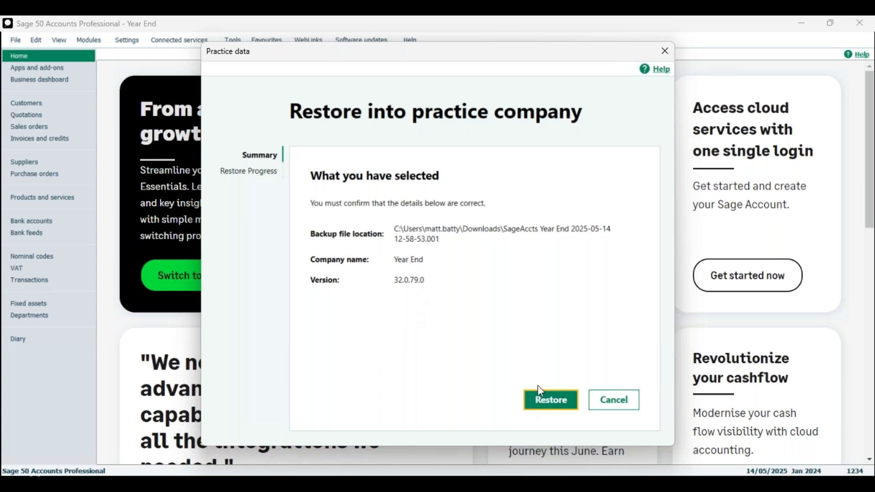
click(543, 397)
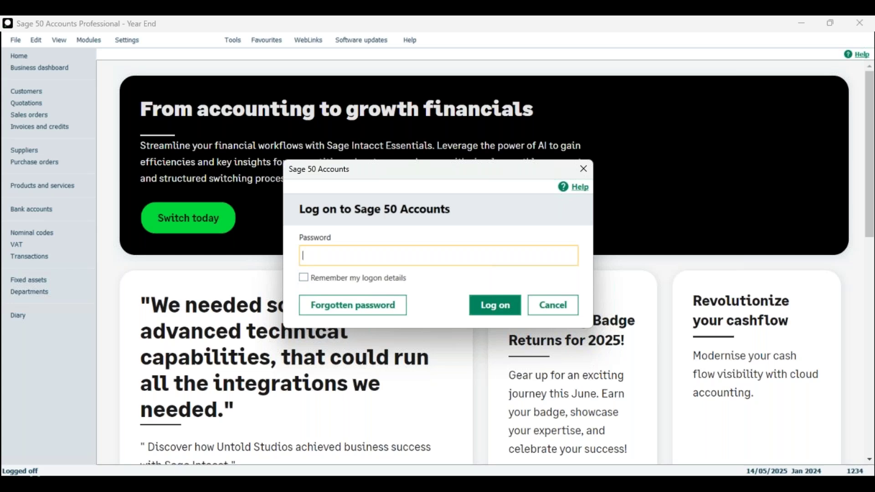
text(••)
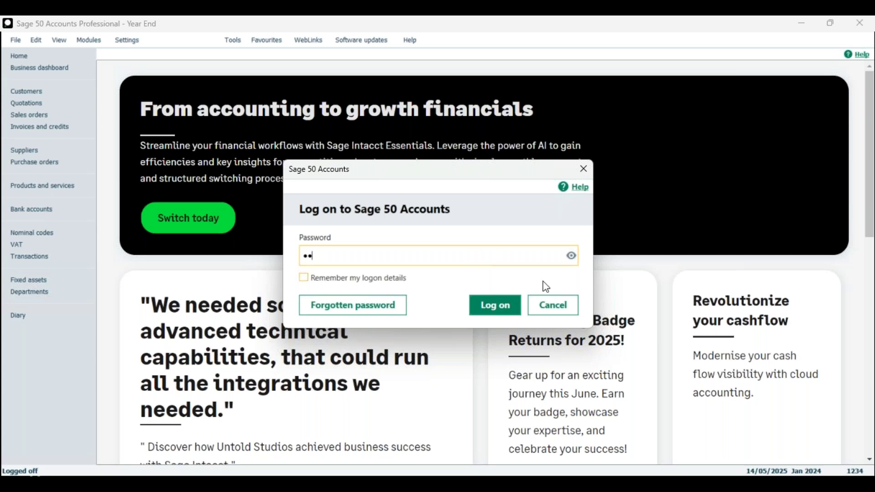
click(496, 306)
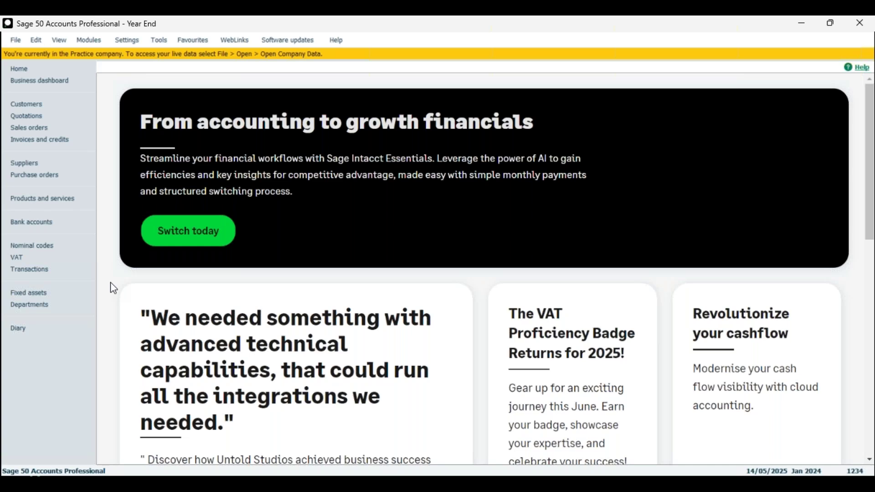
Step: View the practice company's transactions and nominal codes lists, and return to the home page
click(53, 270)
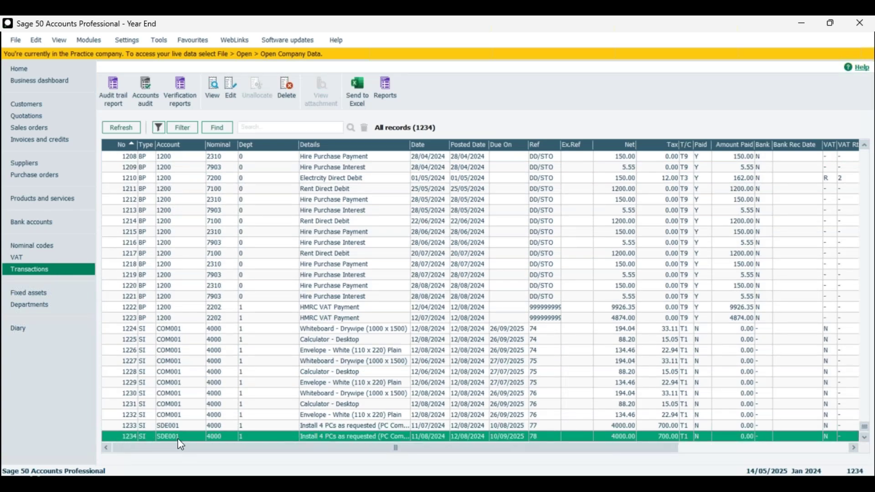
scroll(438, 331, up, 3)
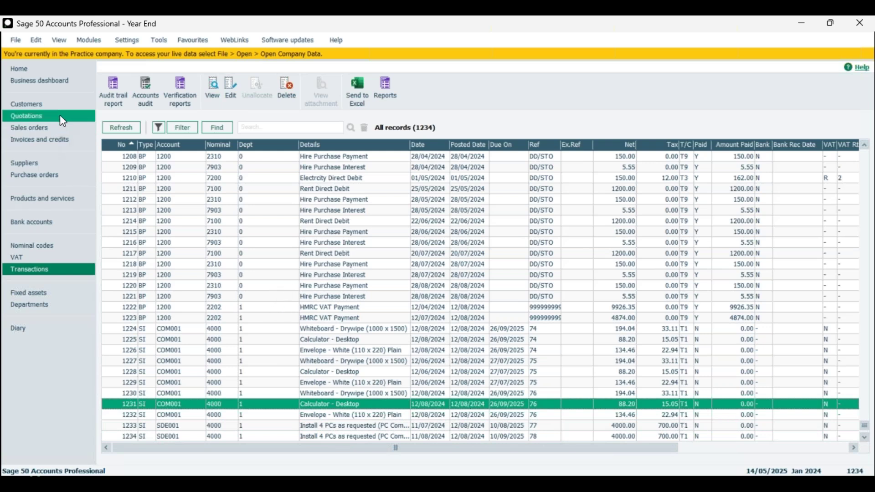
click(28, 70)
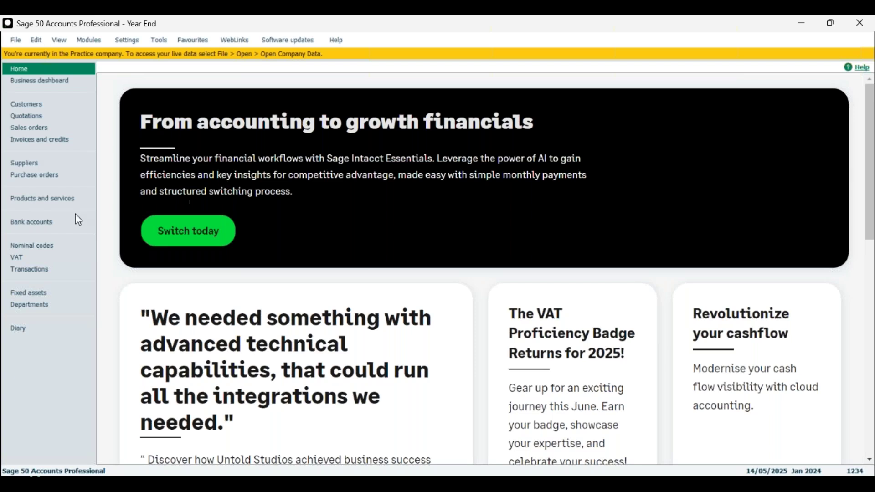
click(45, 250)
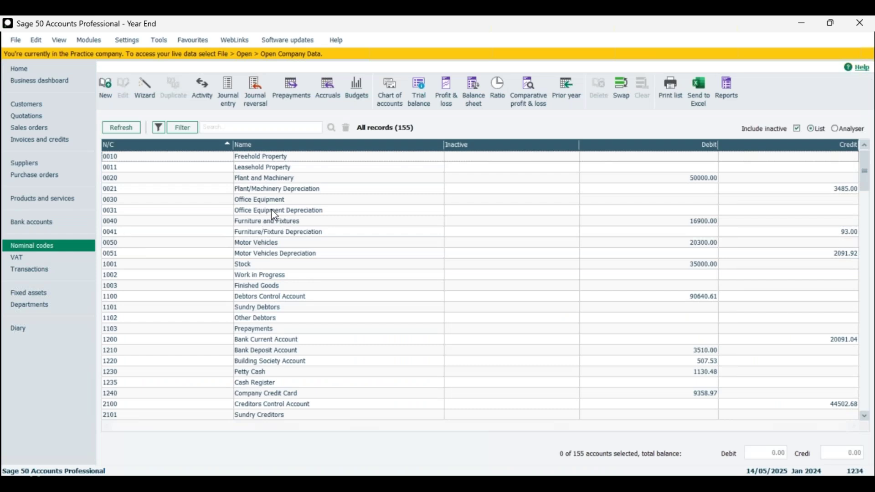
click(284, 160)
click(147, 159)
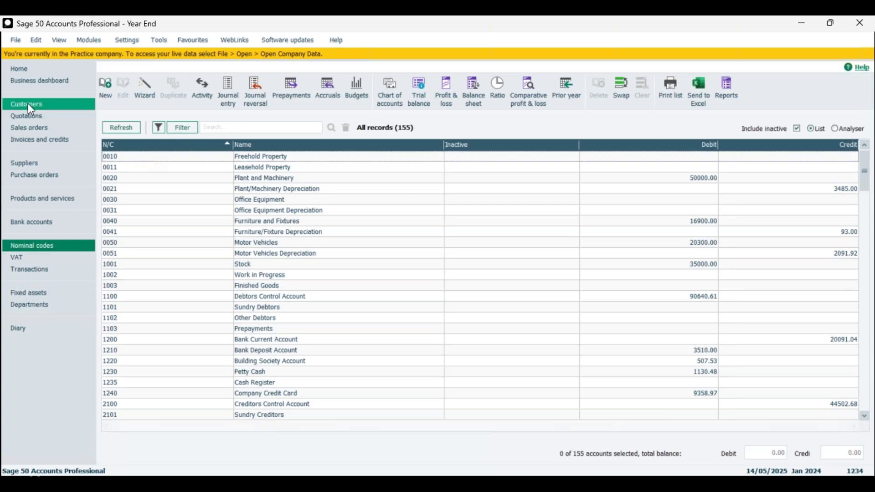
click(42, 69)
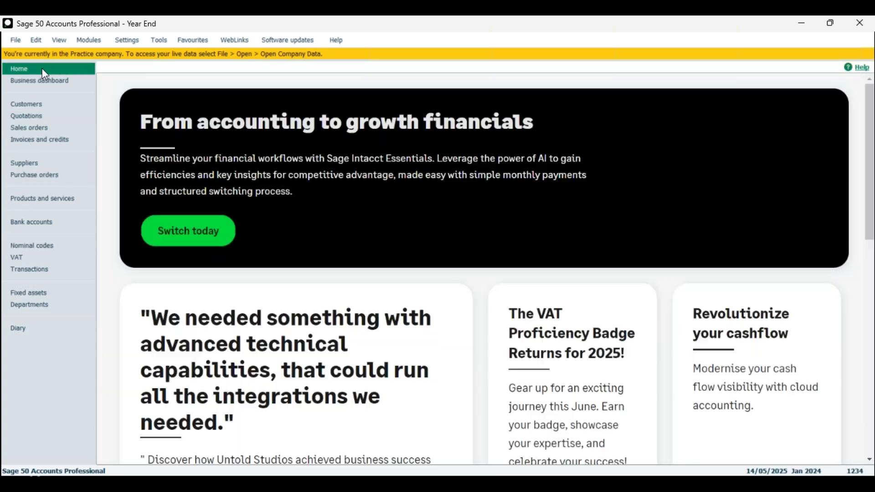
Step: Open the Year End process in the practice company and try to take a backup from it
click(157, 46)
mouse_move(193, 119)
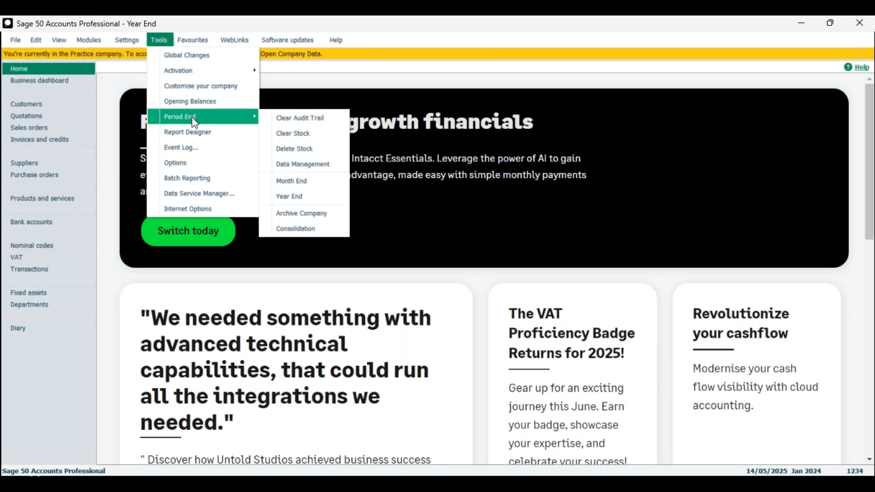
click(303, 197)
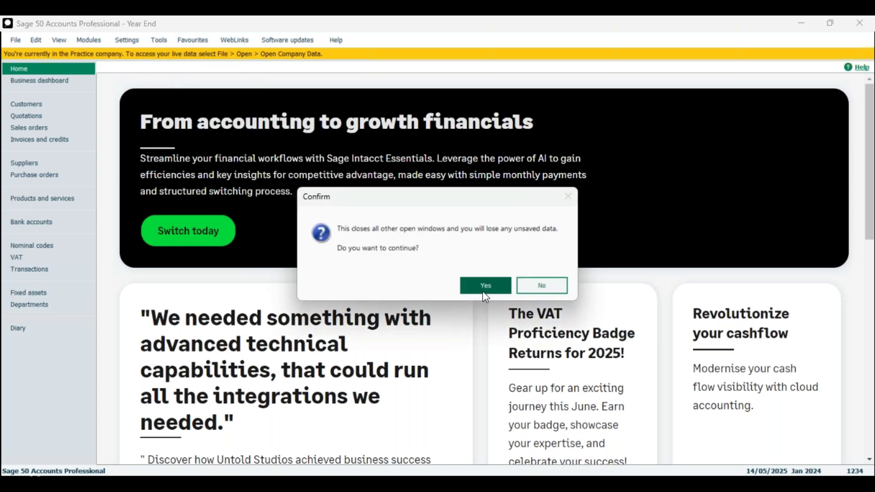
click(482, 291)
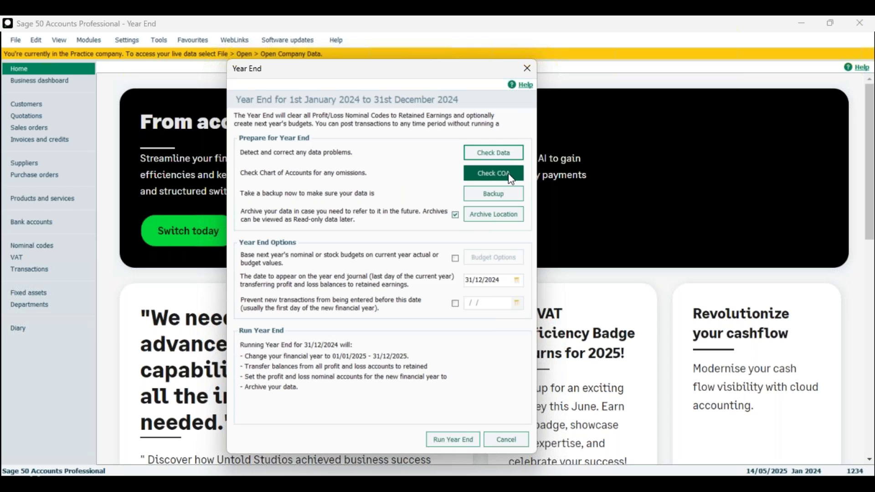
click(491, 202)
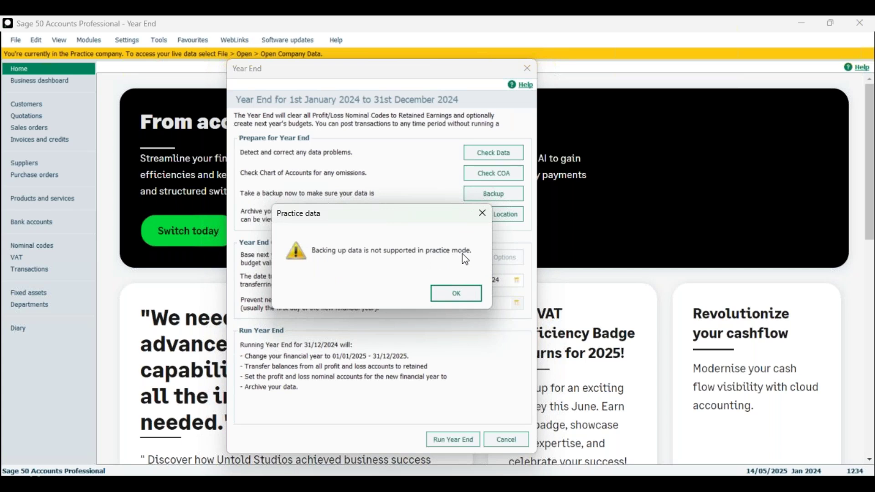
click(456, 300)
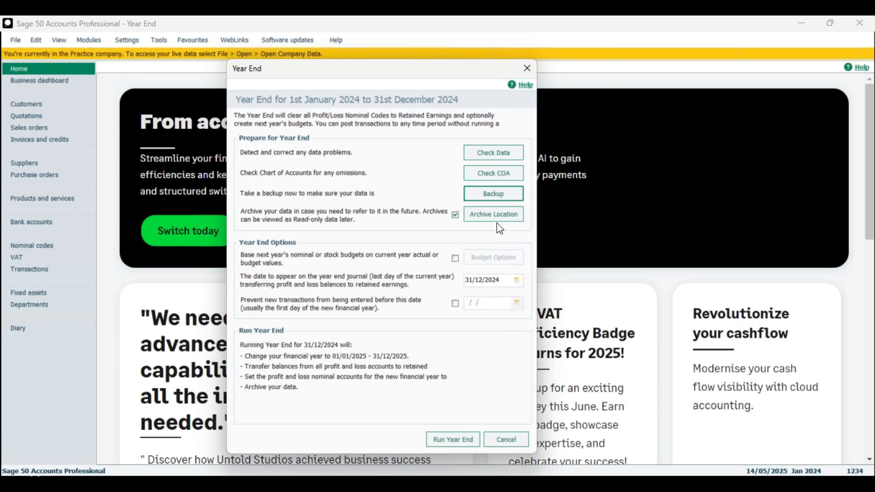
Step: Enable basing next year's nominal or stock budgets on current year values, and run the year end for 31/12/2024
click(455, 259)
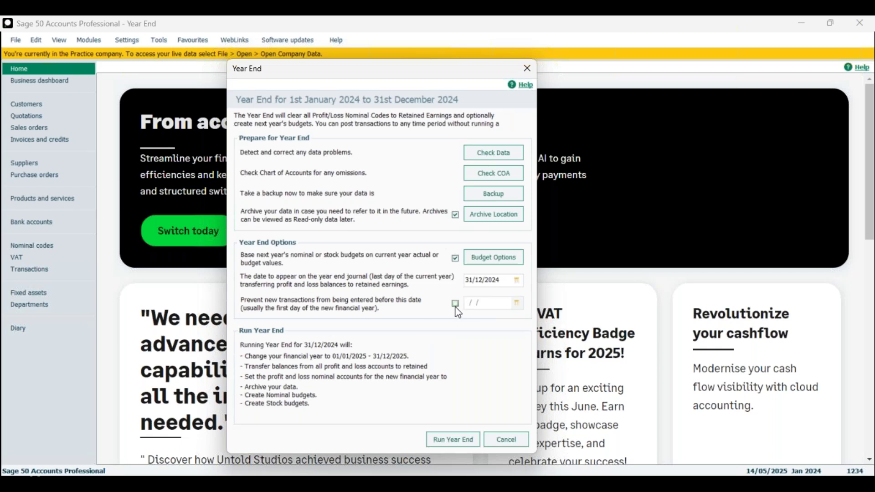
click(453, 440)
click(430, 299)
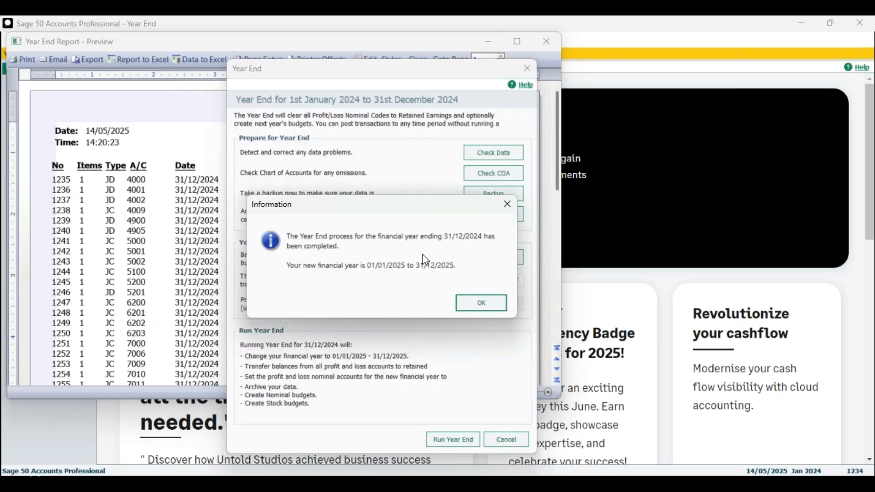
click(481, 302)
Step: Examine the year-end journal entries through to the end of the Year End Report preview
scroll(240, 230, down, 8)
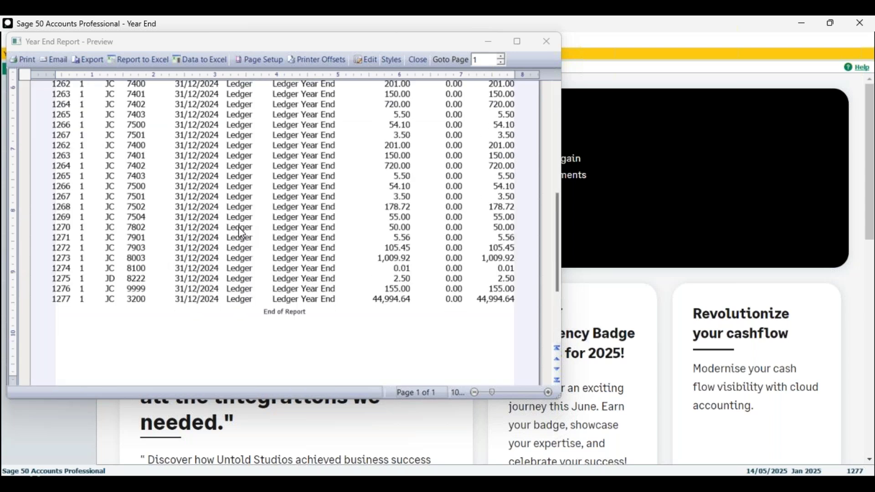
scroll(238, 227, up, 8)
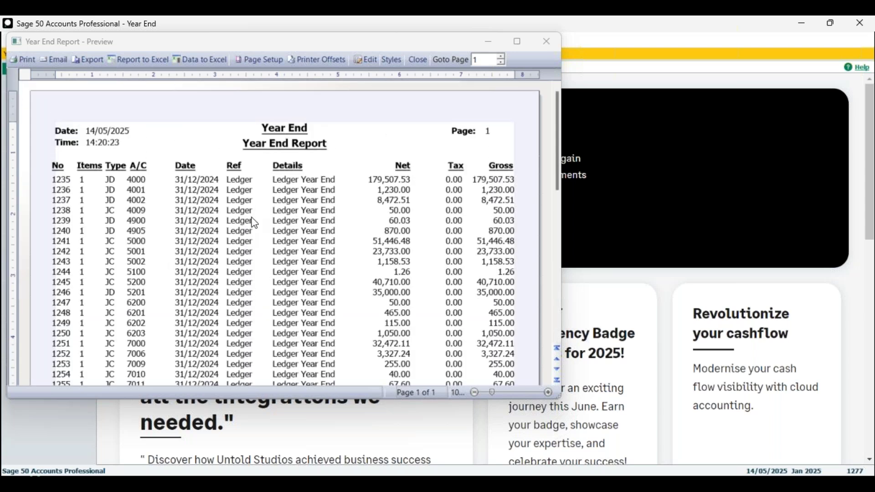
Step: Examine the Ledger Year End journals in the practice company's transactions list, and close the Year End Report preview
click(492, 43)
click(60, 273)
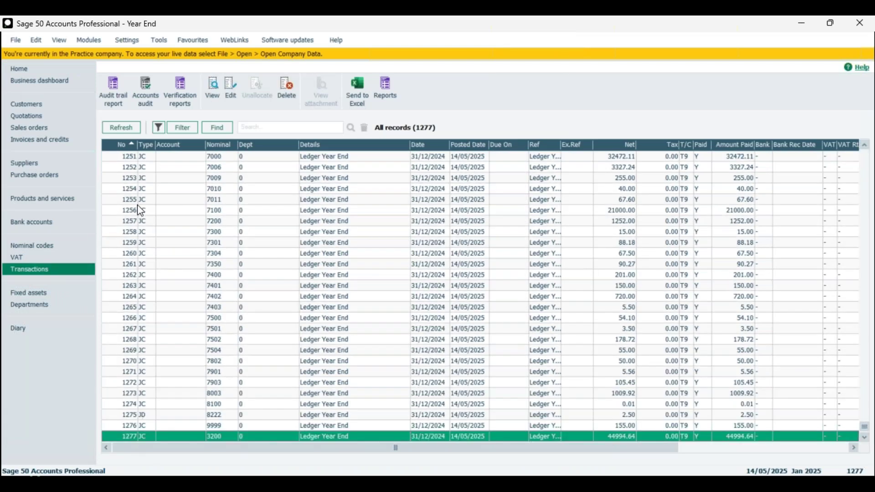
scroll(160, 229, up, 8)
scroll(338, 243, up, 10)
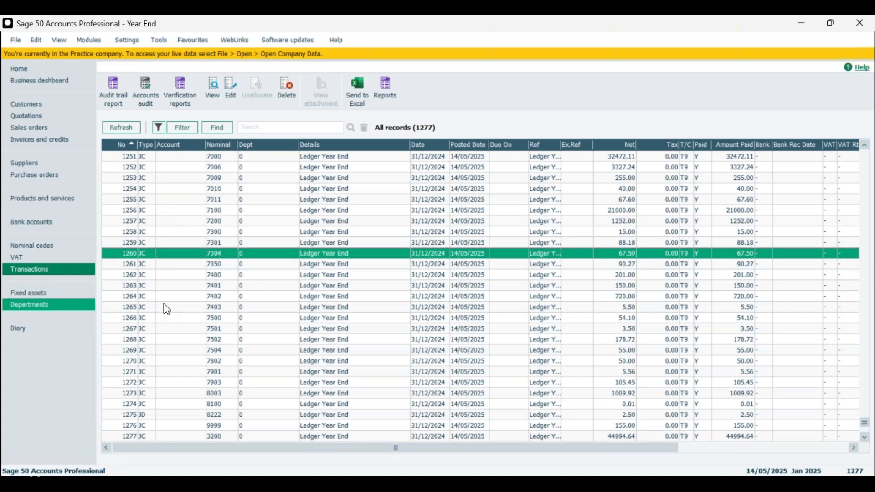
scroll(242, 275, down, 11)
scroll(242, 275, down, 6)
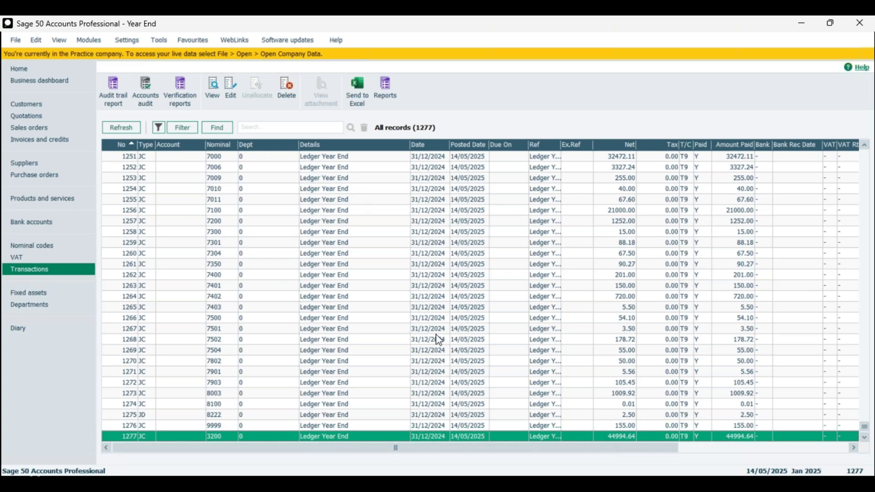
mouse_move(549, 474)
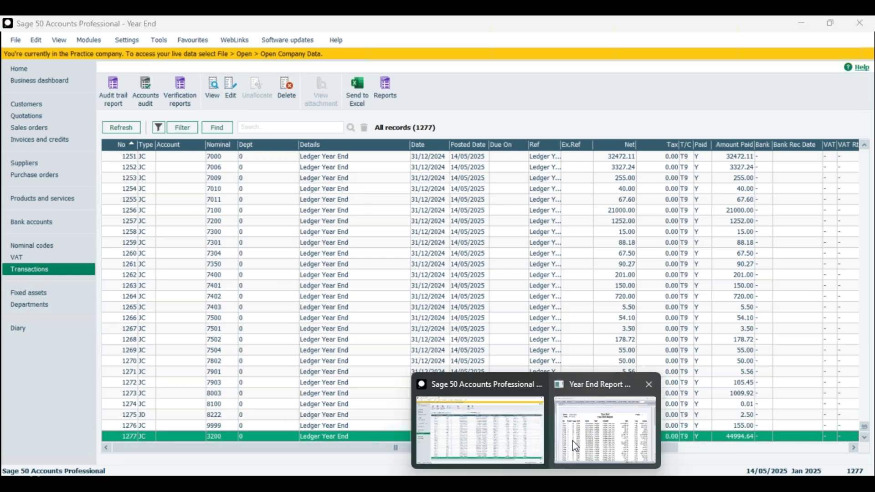
click(575, 437)
click(554, 41)
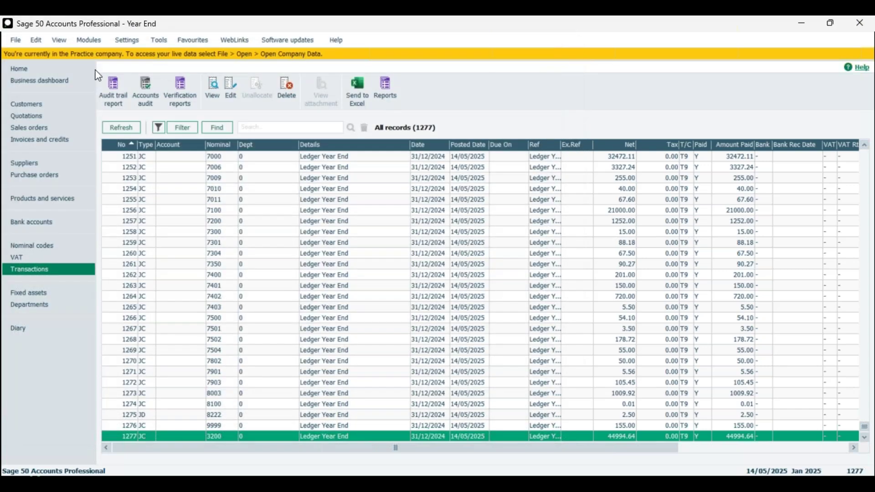
Step: Switch to the live Year End company, logging on with the account password, and view its transactions list
click(17, 41)
mouse_move(53, 74)
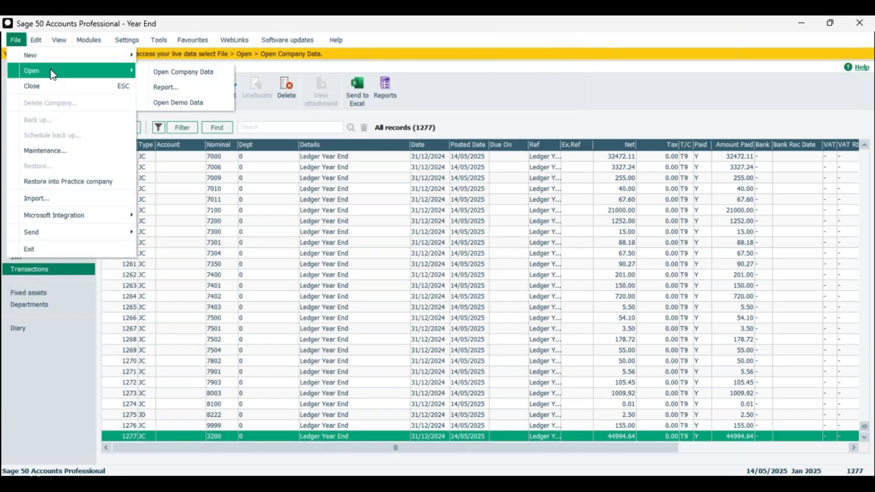
click(185, 73)
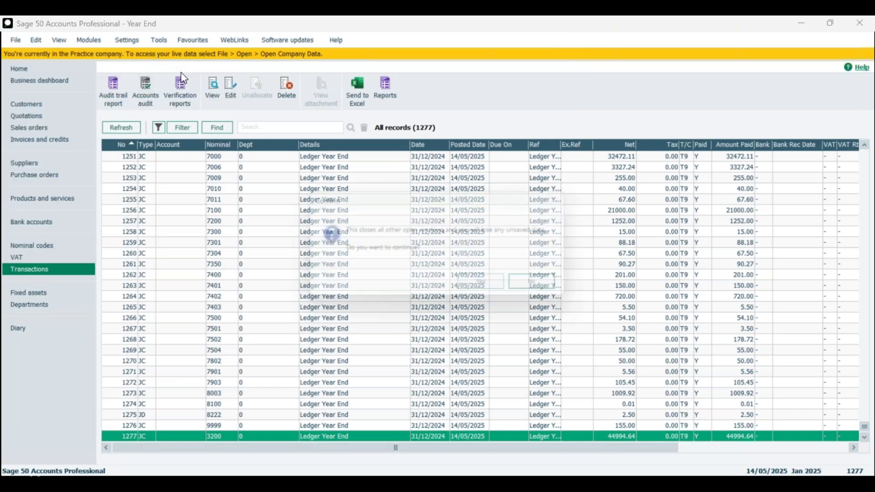
key(Return)
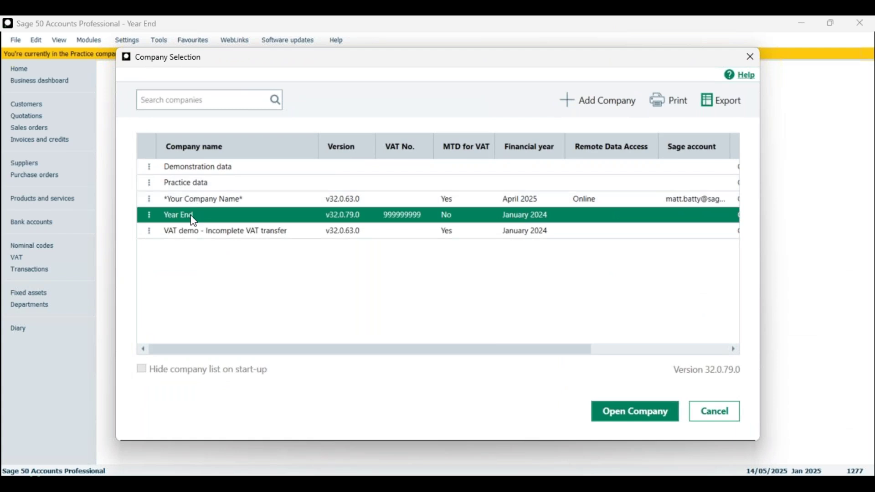
click(627, 417)
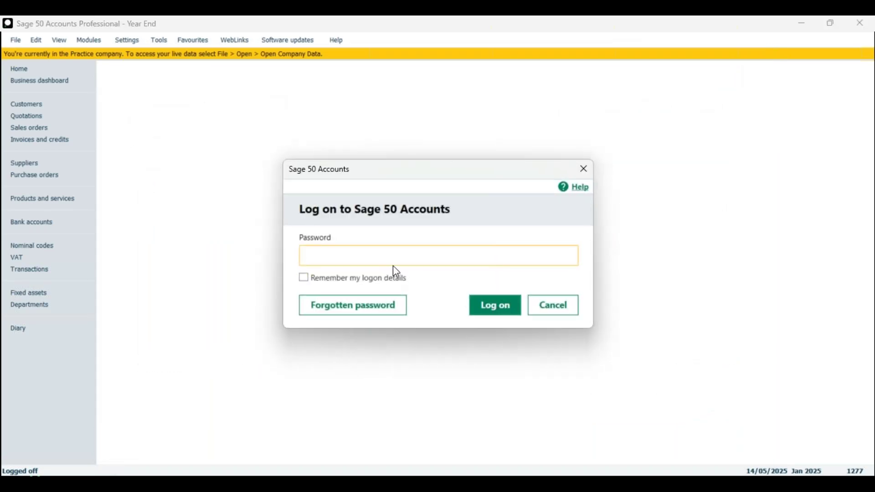
text(••)
click(496, 311)
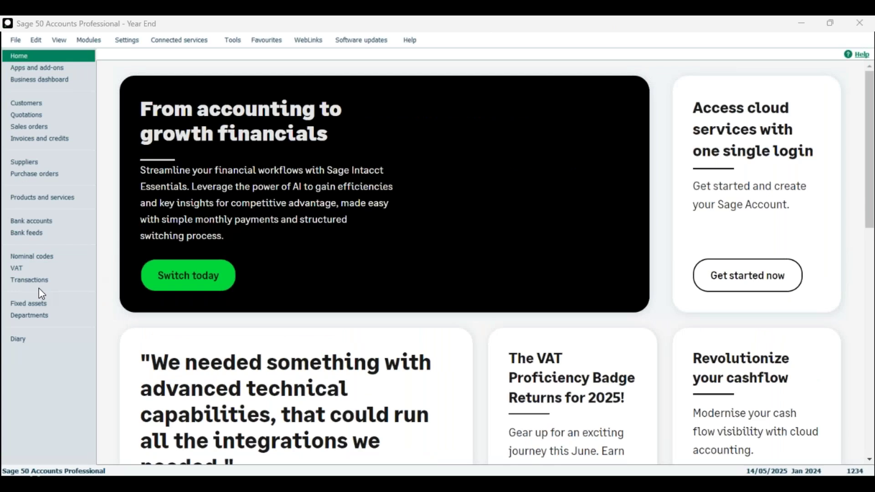
click(42, 283)
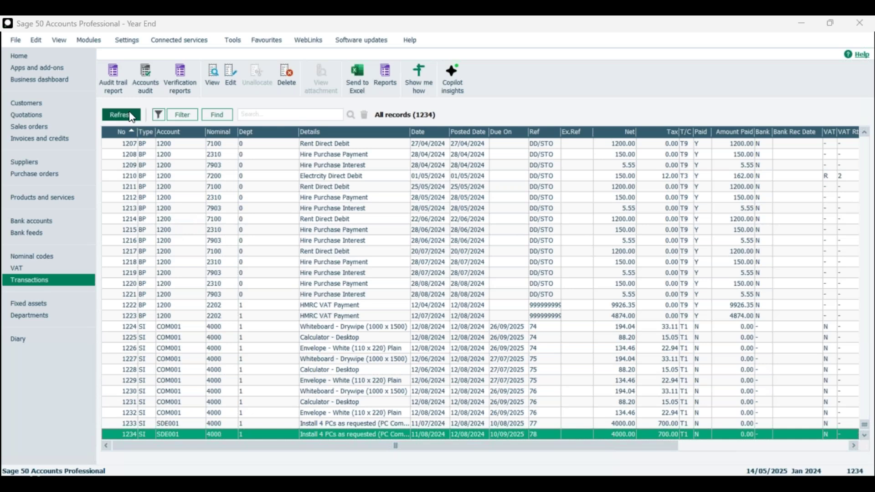
click(17, 42)
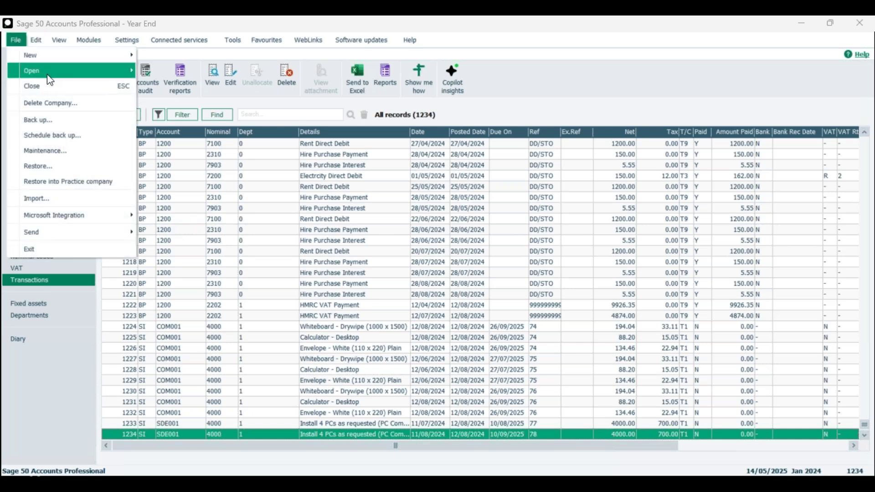
mouse_move(51, 73)
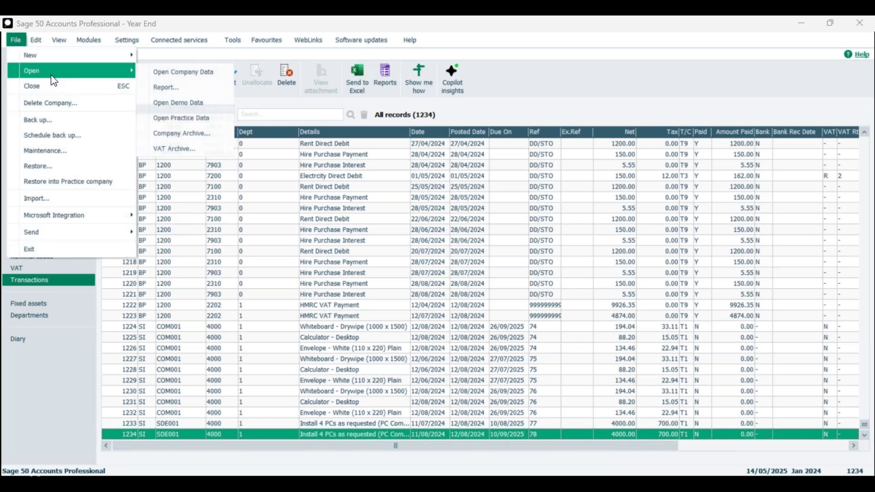
click(199, 118)
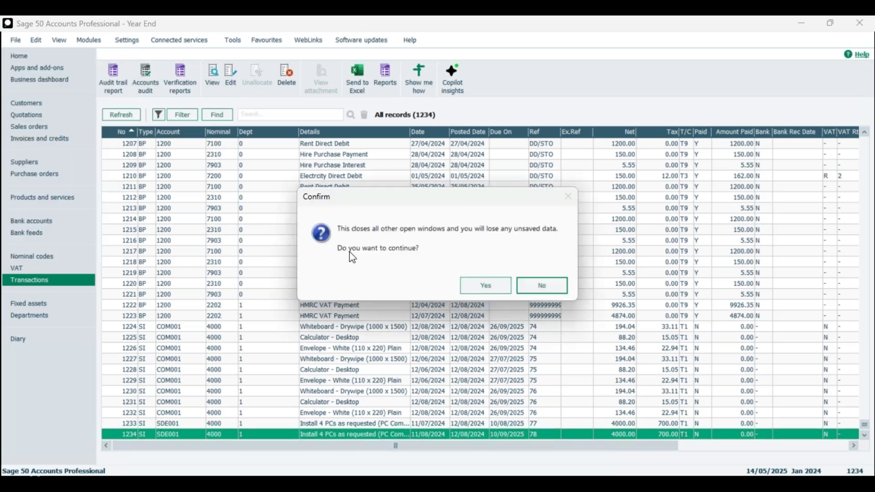
click(482, 284)
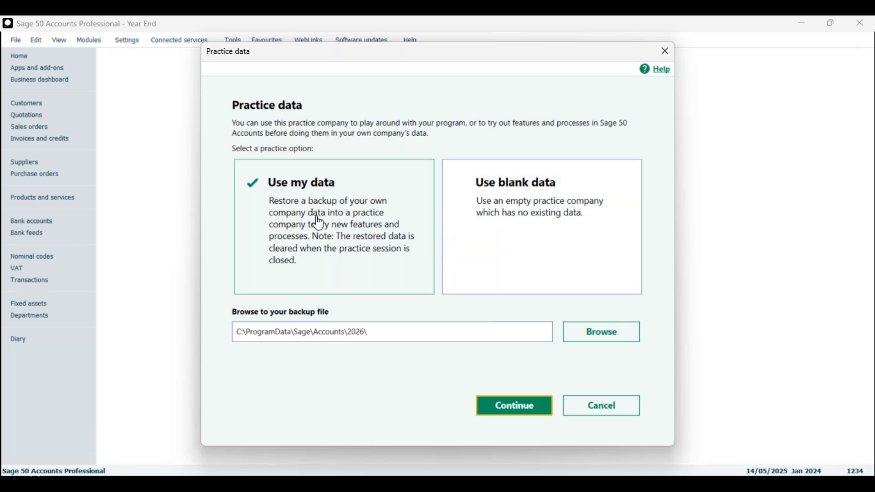
click(599, 346)
scroll(313, 254, up, 6)
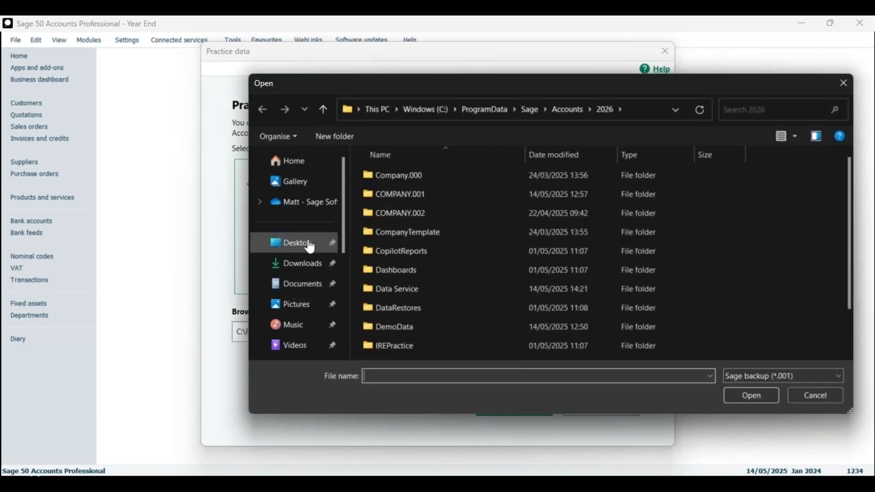
click(301, 263)
click(398, 198)
click(748, 396)
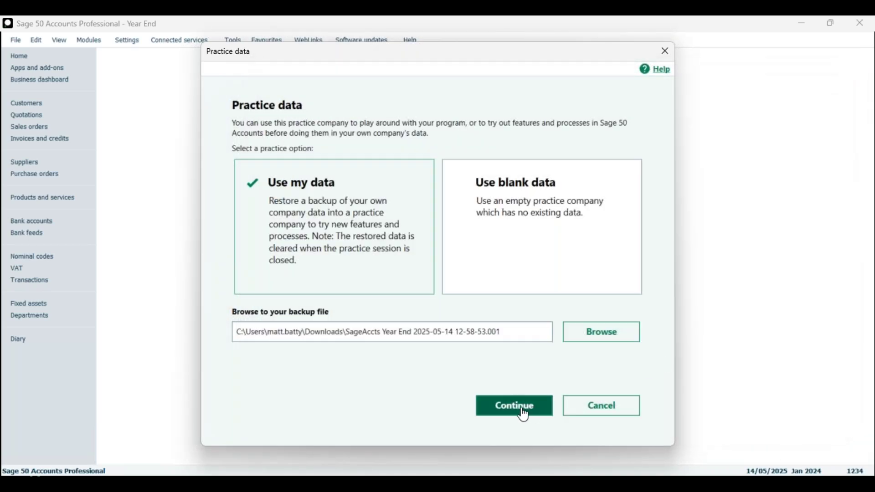
Step: Restore the selected backup into the practice company and log on with the account password
click(517, 407)
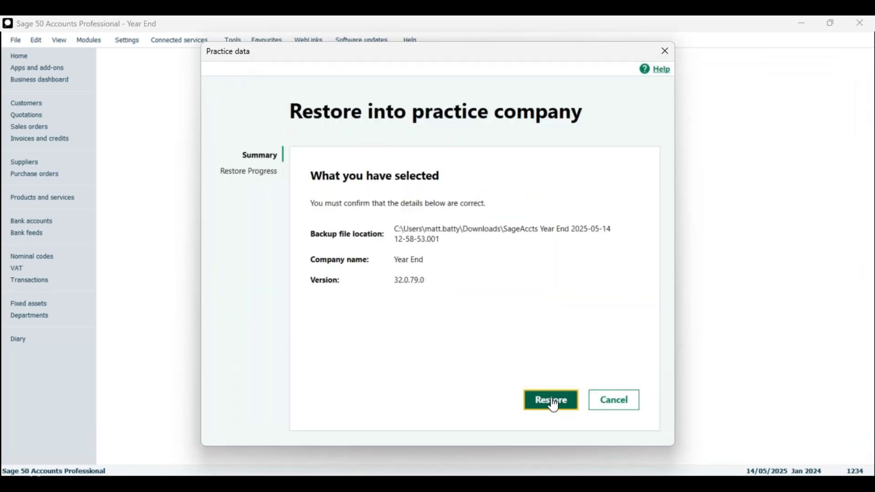
click(567, 408)
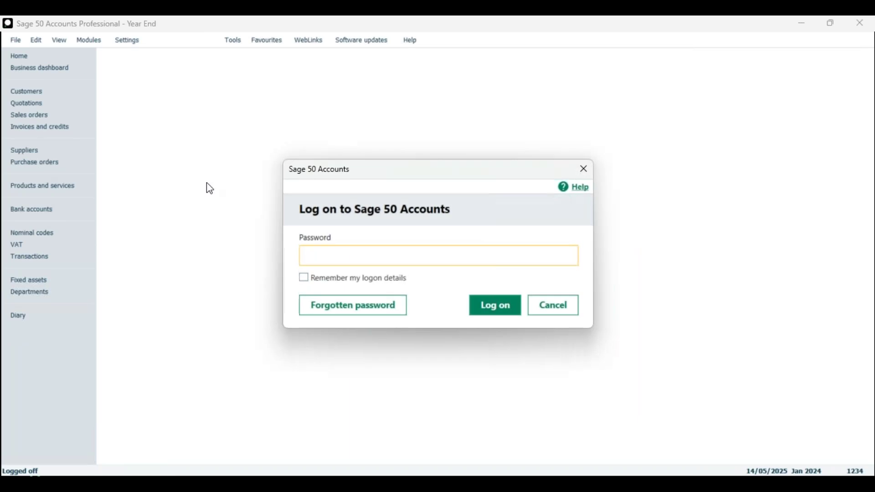
text(••)
click(490, 306)
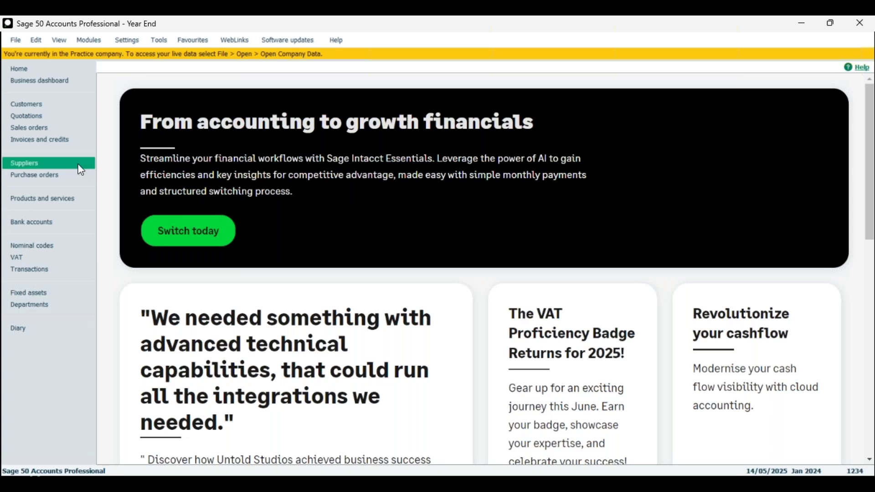
Step: View the practice company's transactions and the Clear audit trail options, and return to the home page without clearing anything
click(162, 41)
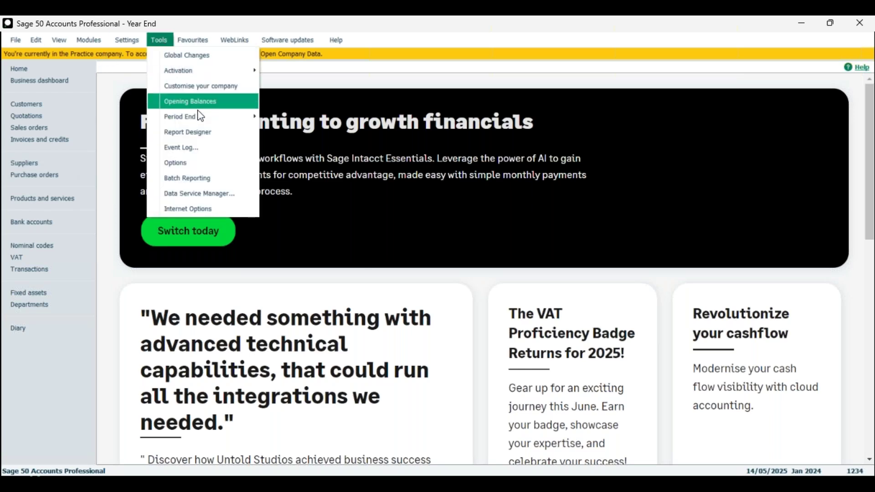
click(37, 270)
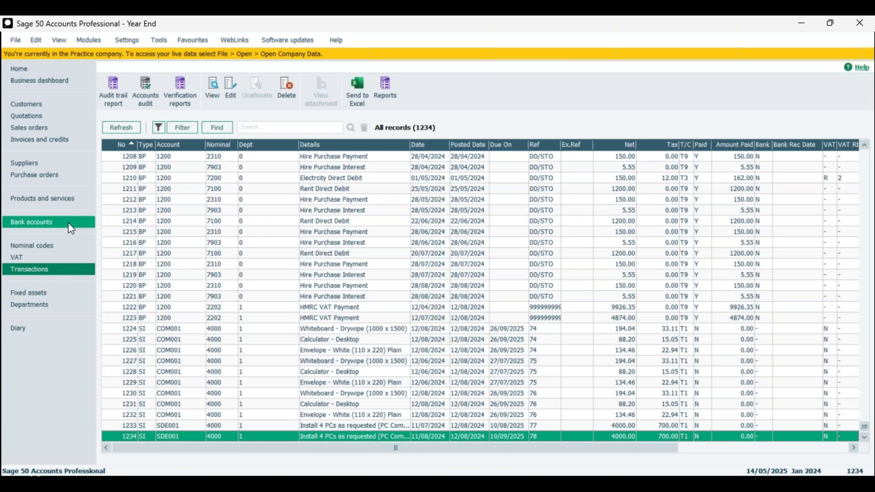
click(163, 40)
mouse_move(201, 118)
click(290, 197)
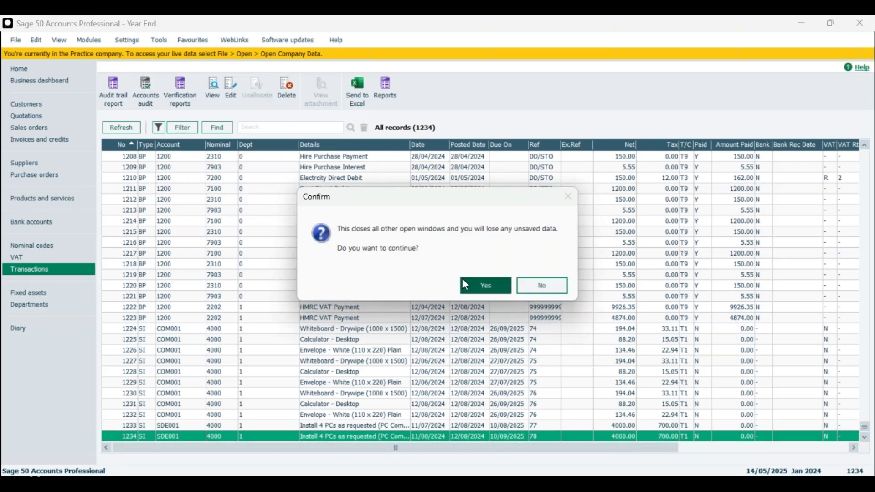
click(463, 283)
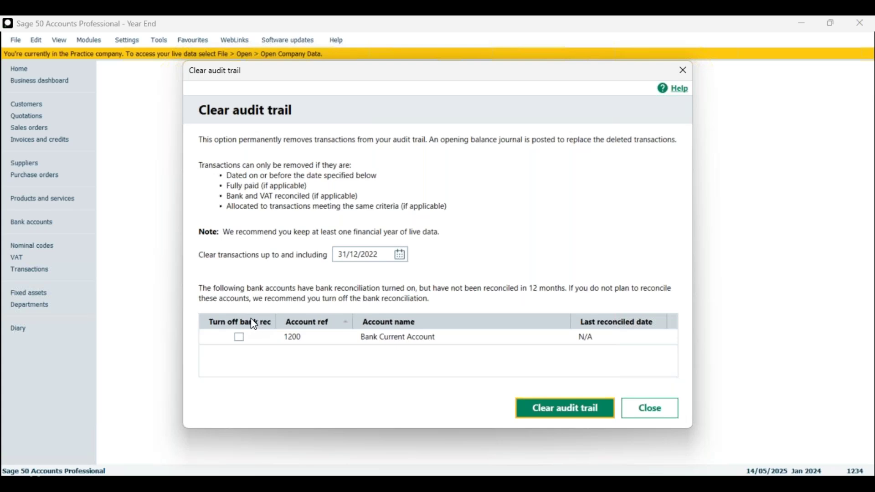
click(652, 412)
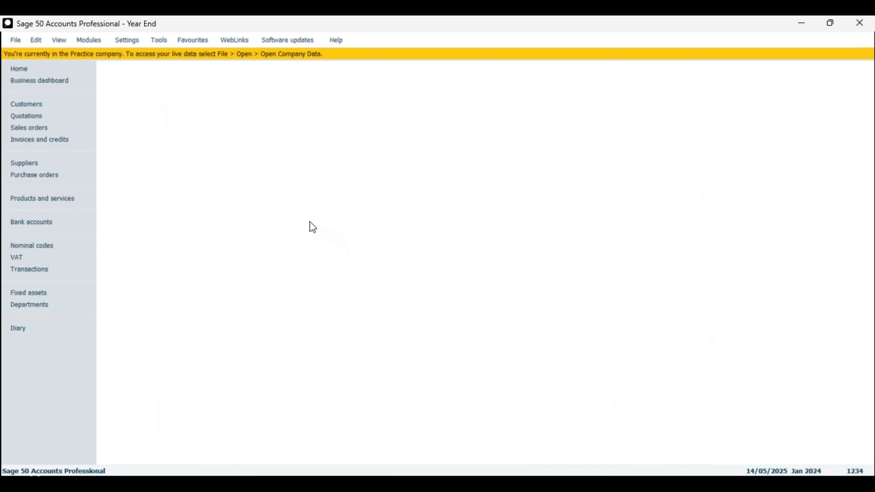
click(35, 71)
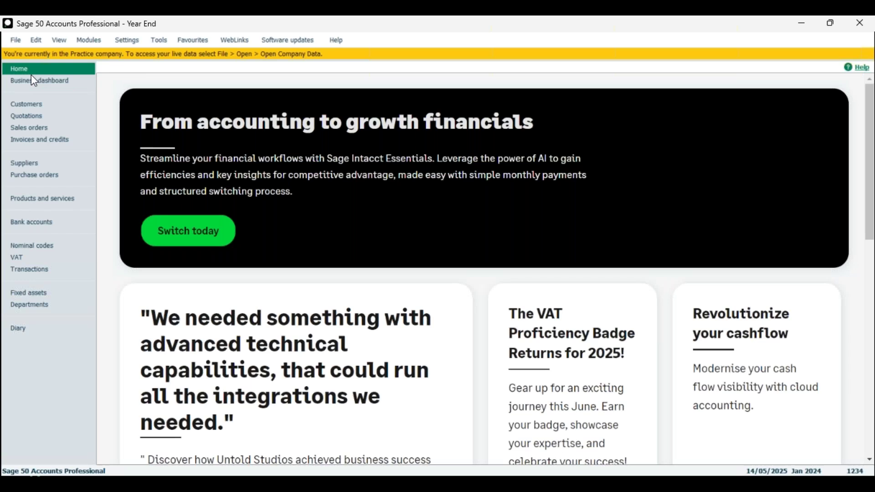